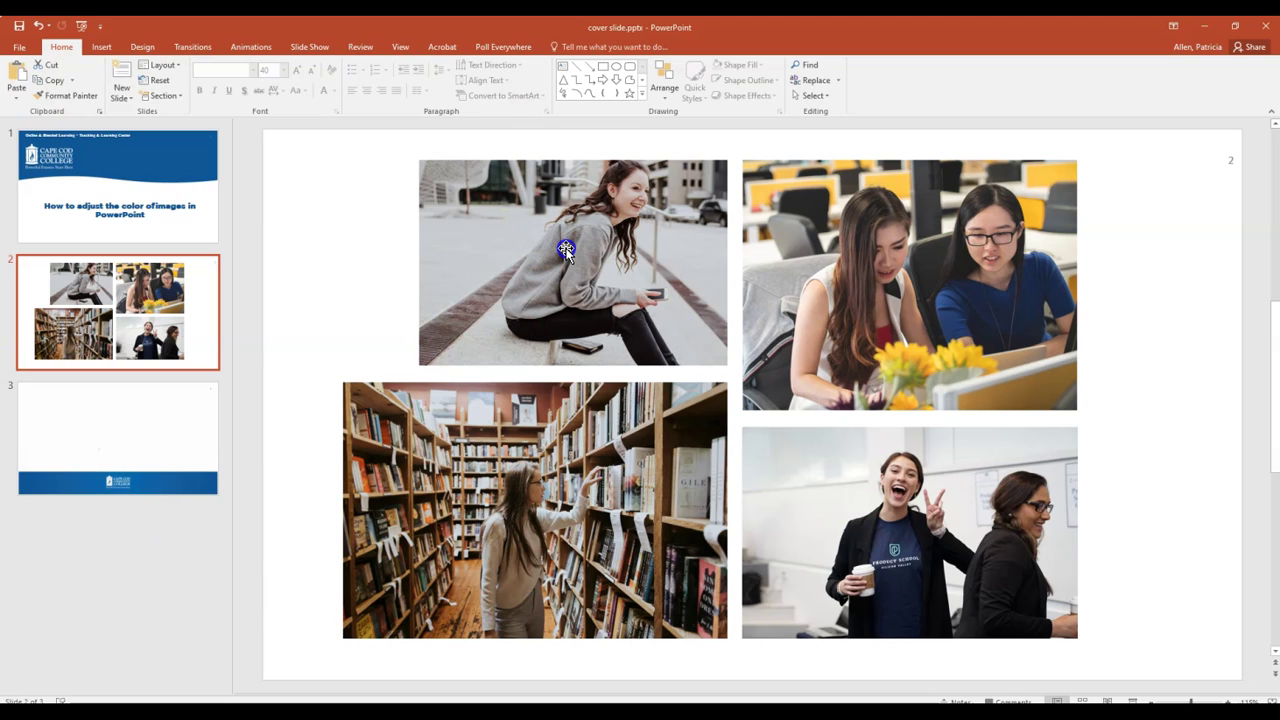
- Set the top-left sitting-woman photo to Saturation 0% so it turns black and white
{"action": "left_click", "coordinate": [519, 226]}
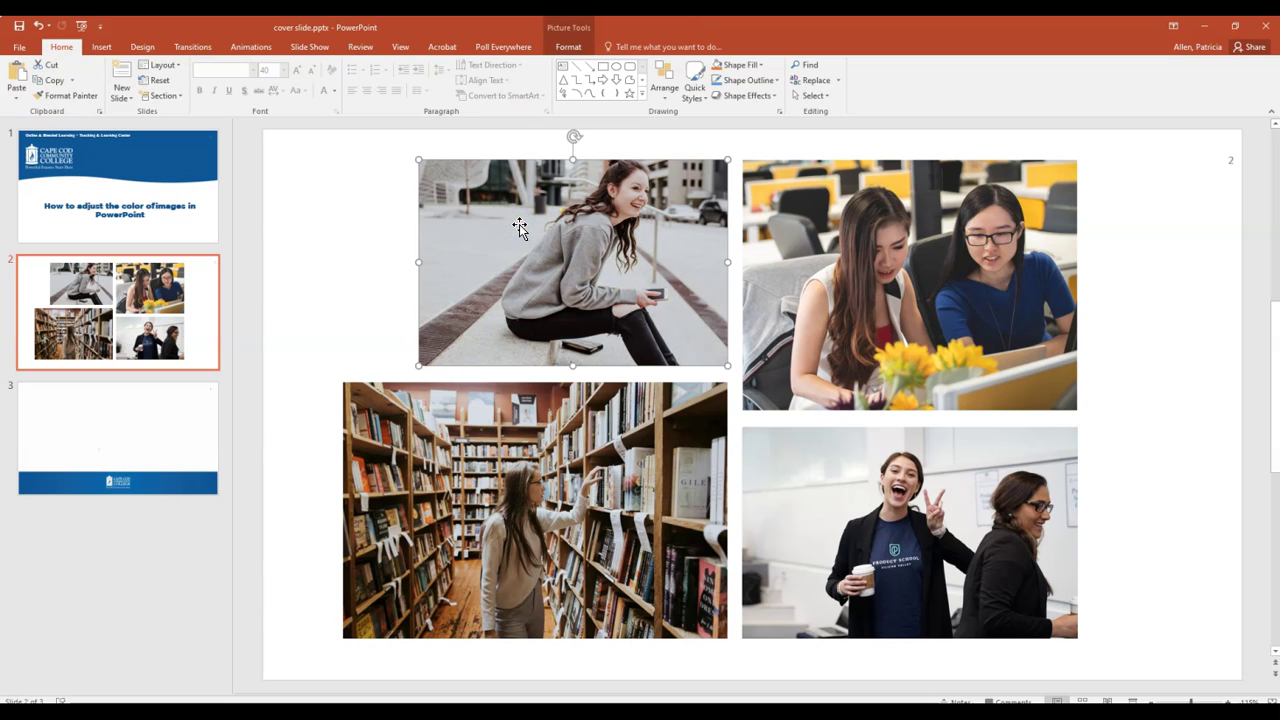
{"action": "left_click", "coordinate": [660, 272]}
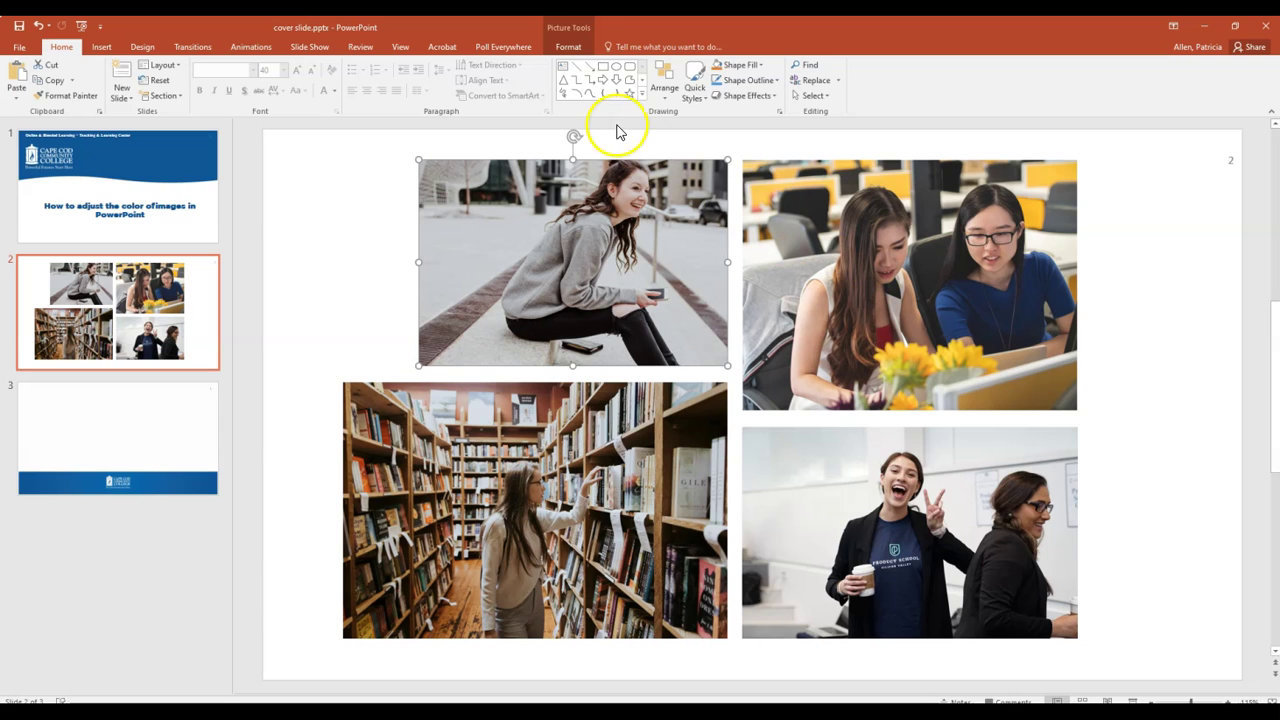
{"action": "left_click", "coordinate": [574, 36]}
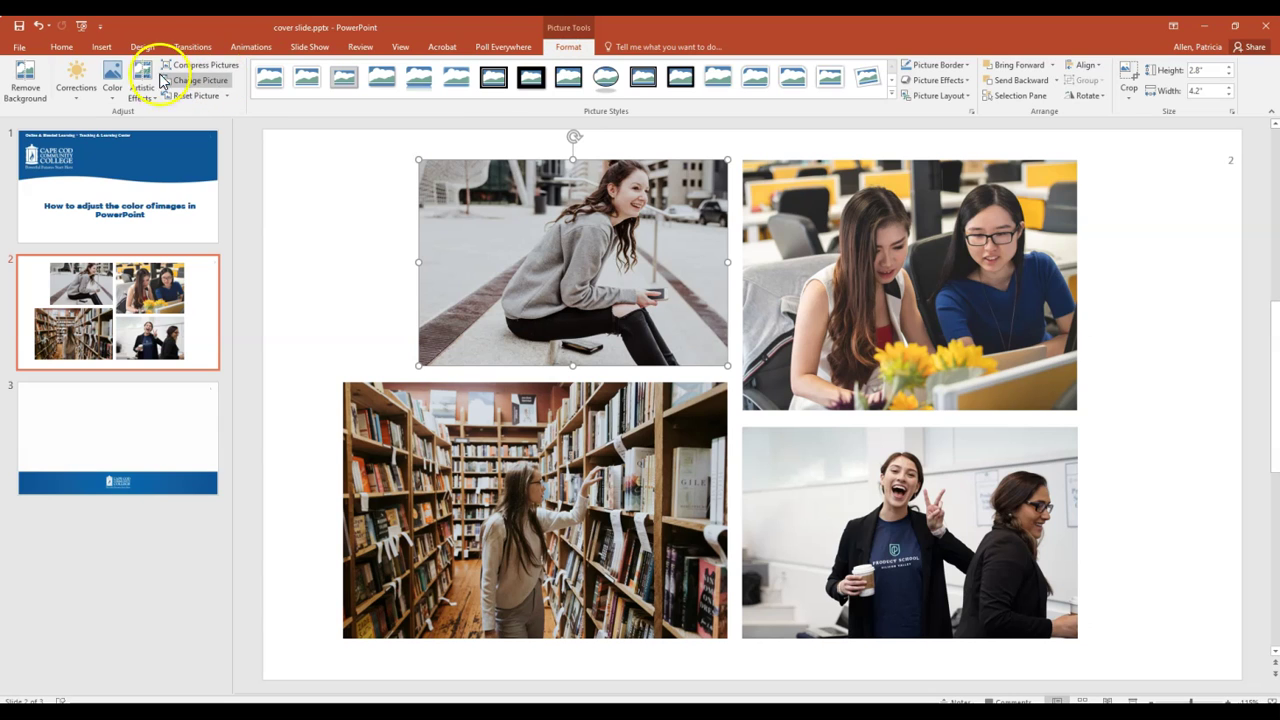
{"action": "left_click", "coordinate": [112, 100]}
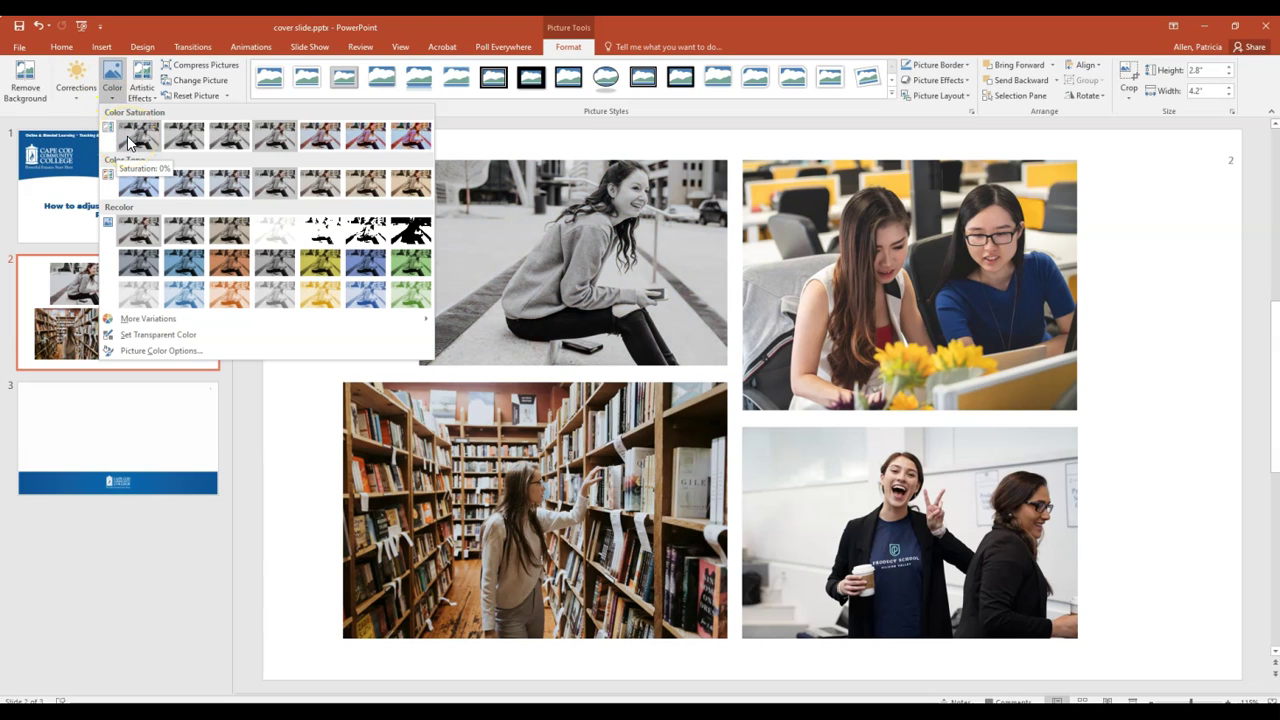
{"action": "left_click", "coordinate": [141, 241]}
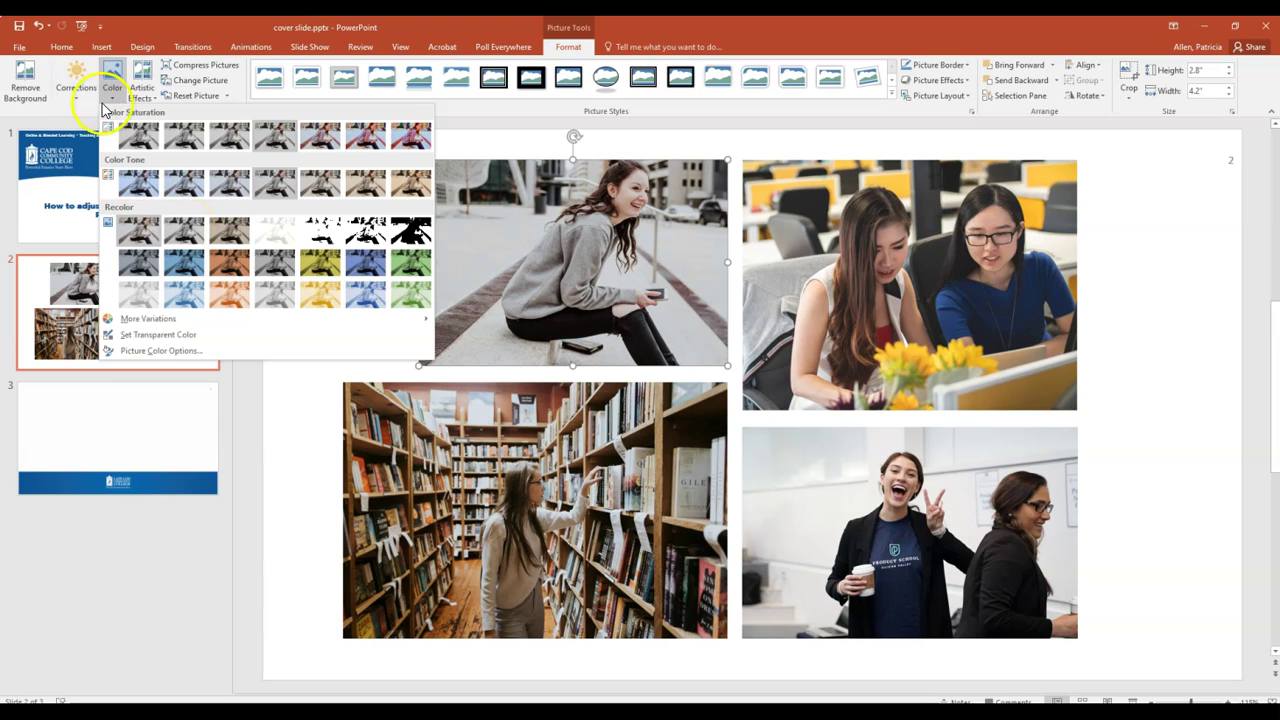
{"action": "left_click", "coordinate": [140, 135]}
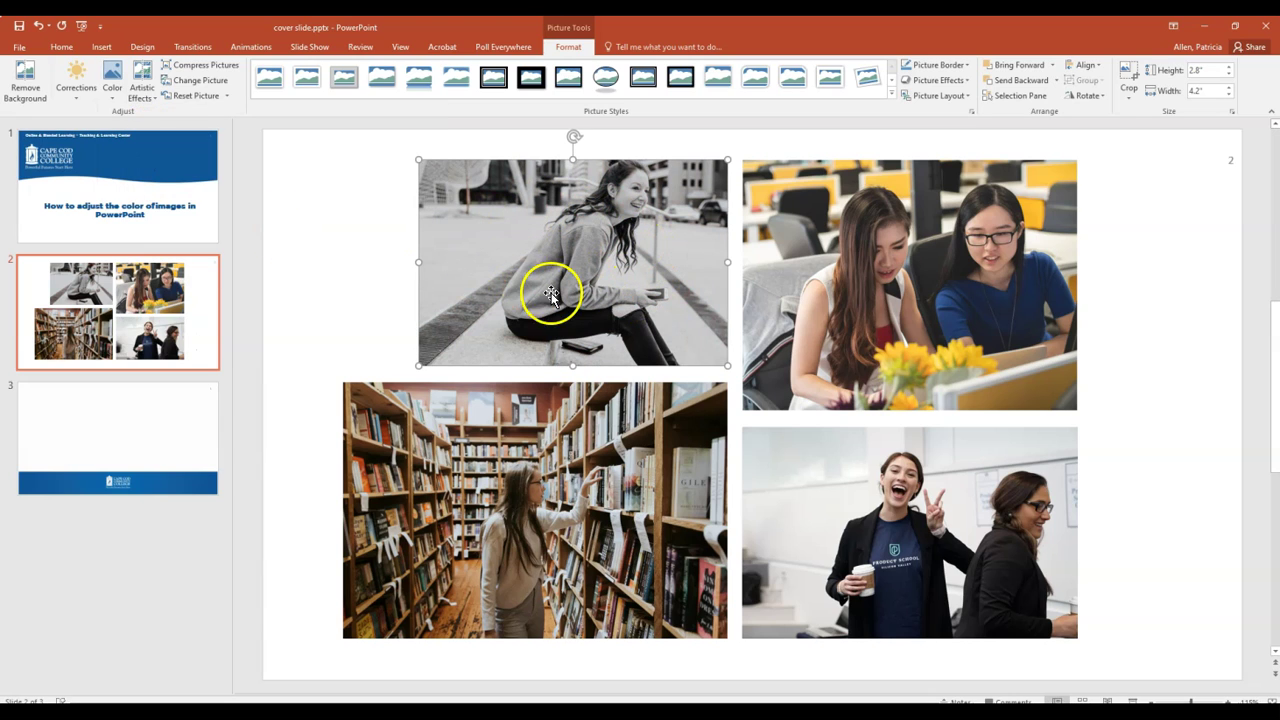
- Apply Saturation 0% to the desk, laughing-women and bookshelf photos too
{"action": "left_click", "coordinate": [985, 305]}
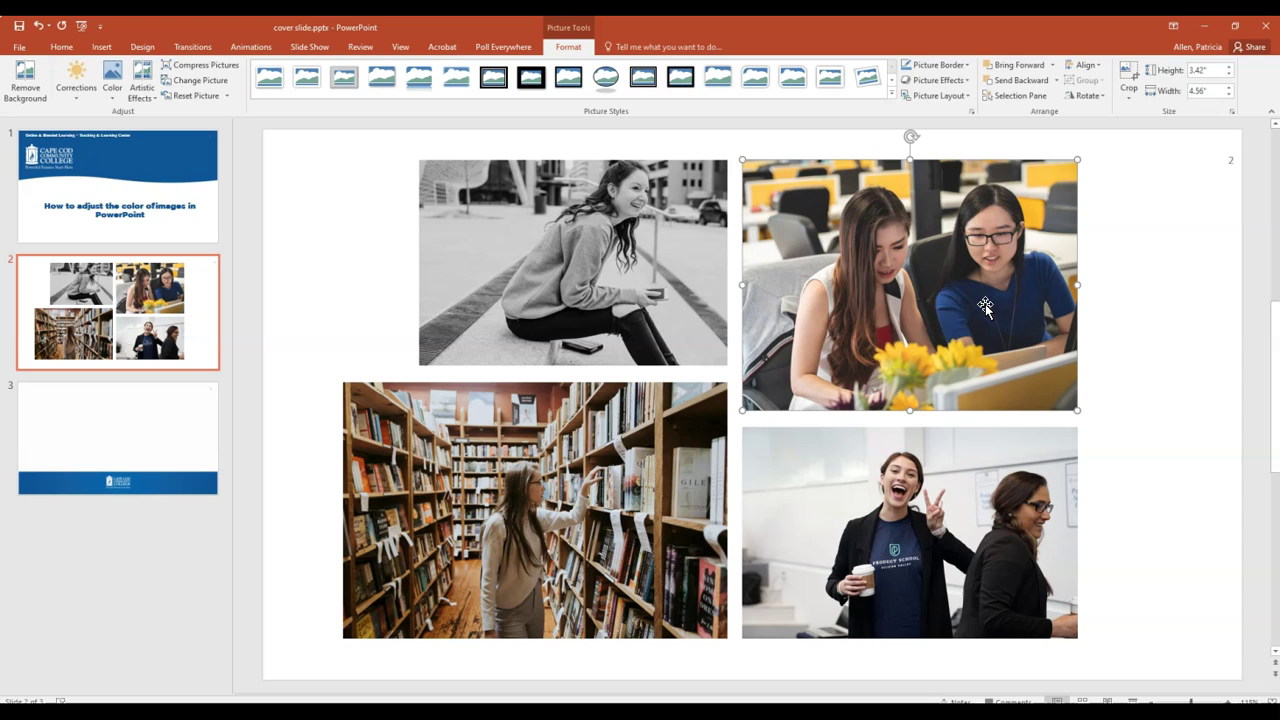
{"action": "left_click", "coordinate": [112, 82]}
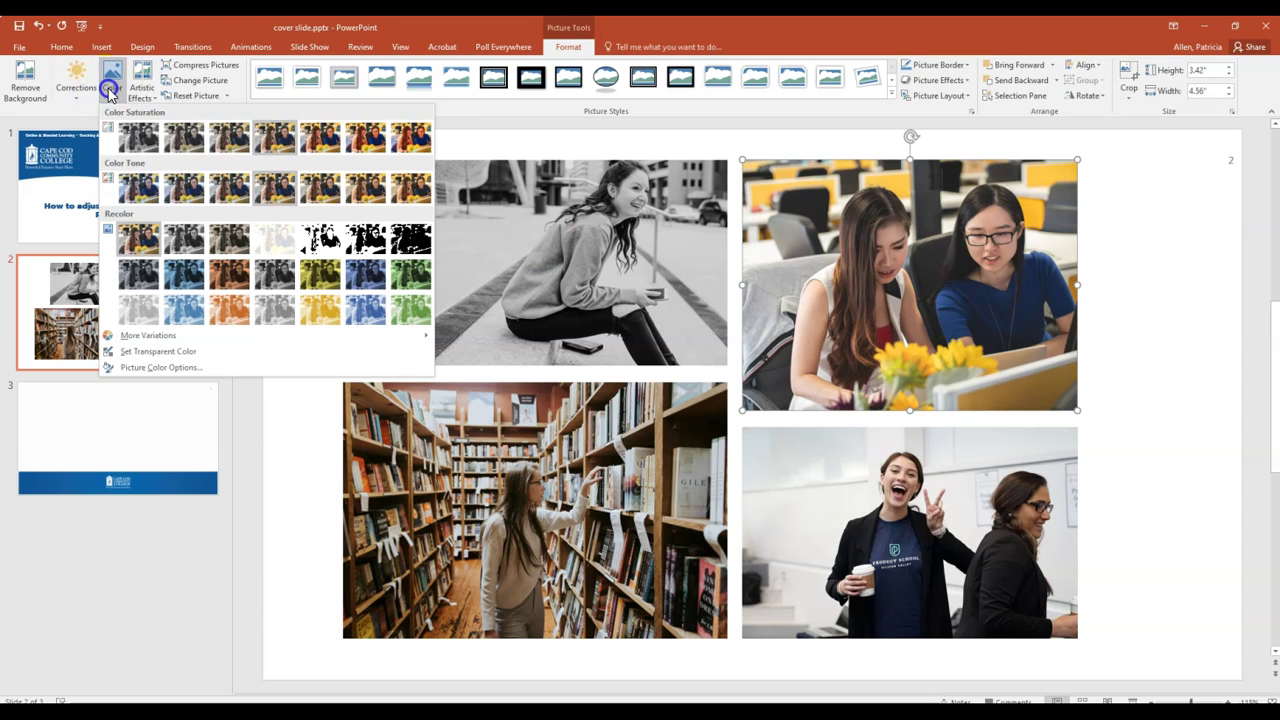
{"action": "left_click", "coordinate": [136, 133]}
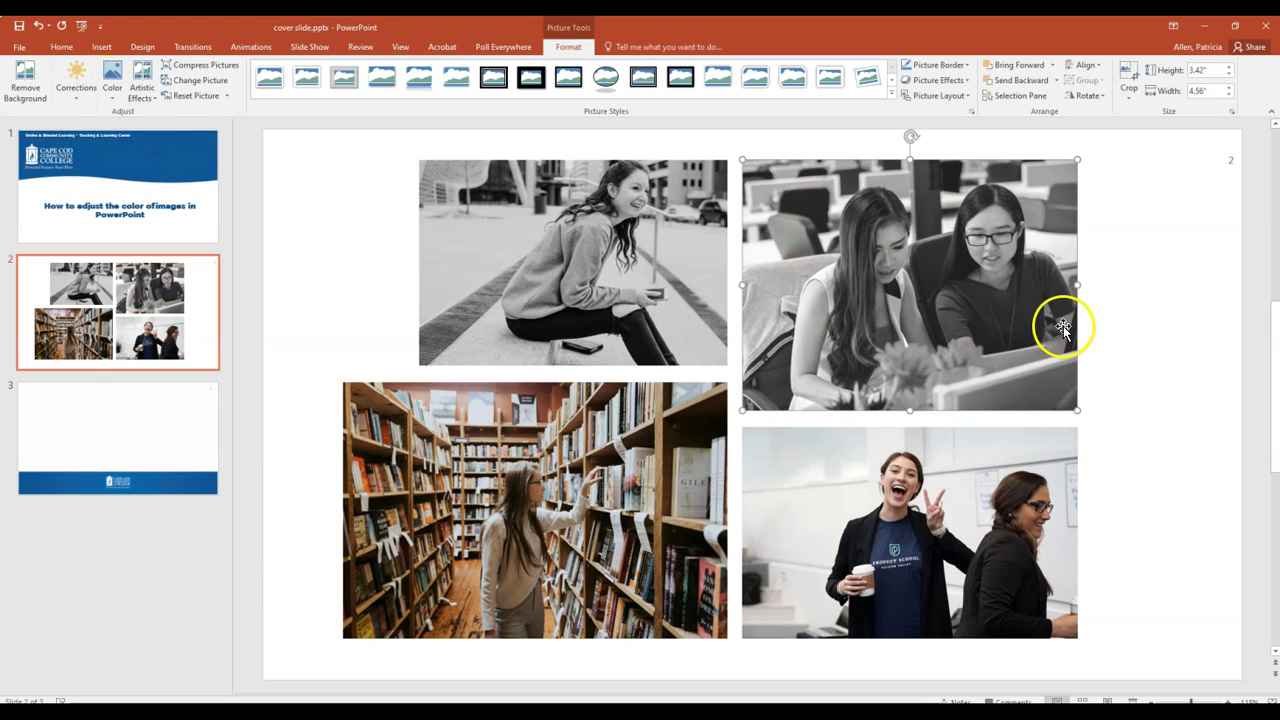
{"action": "left_click", "coordinate": [1012, 495]}
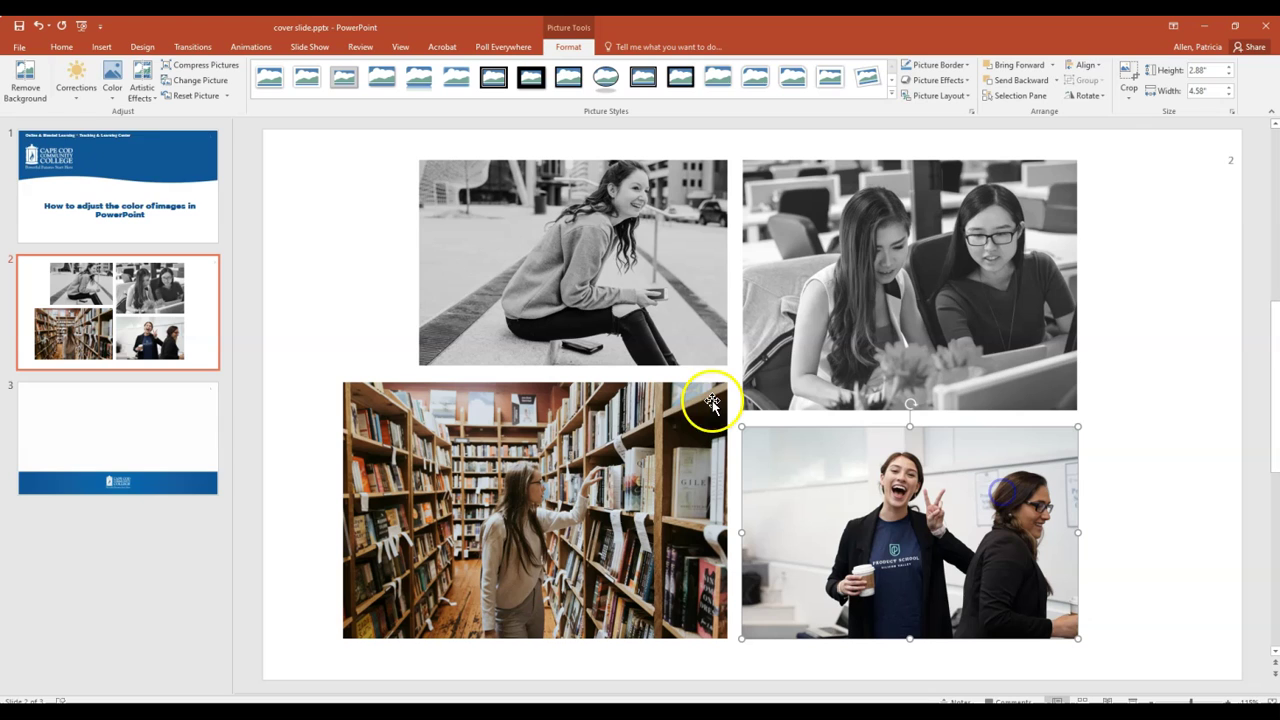
{"action": "left_click", "coordinate": [112, 82]}
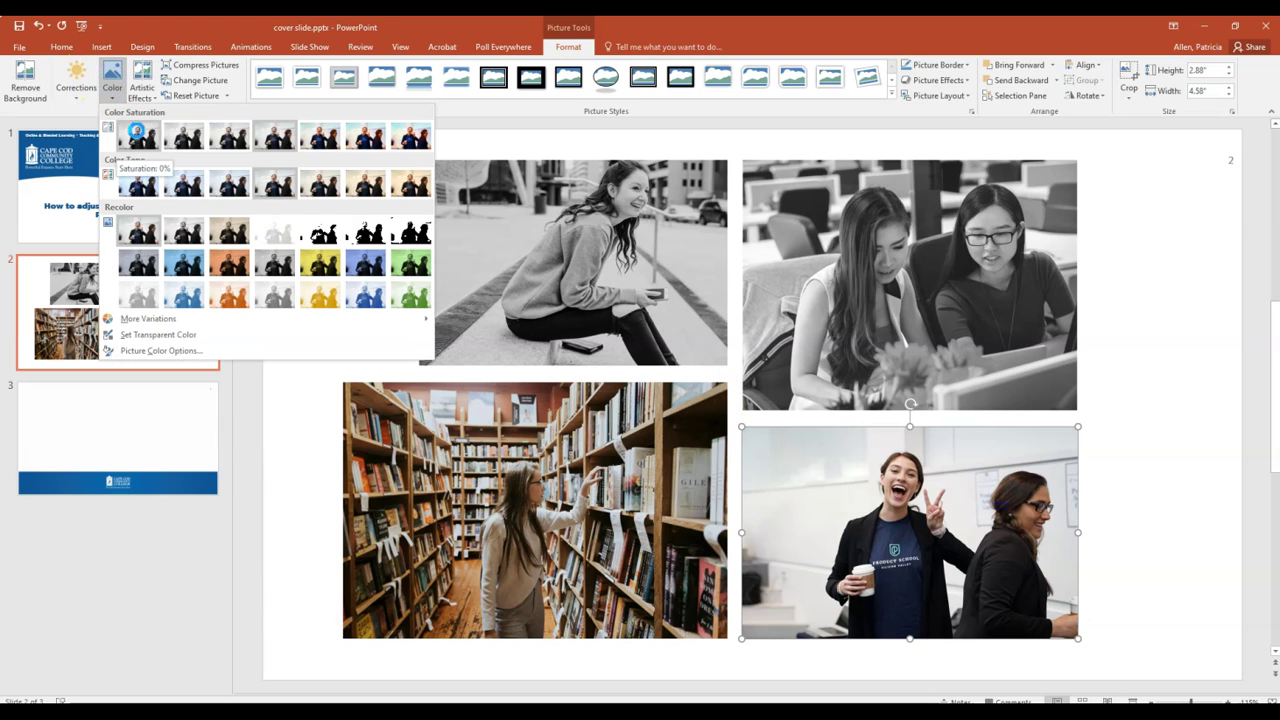
{"action": "left_click", "coordinate": [136, 133]}
{"action": "left_click", "coordinate": [585, 531]}
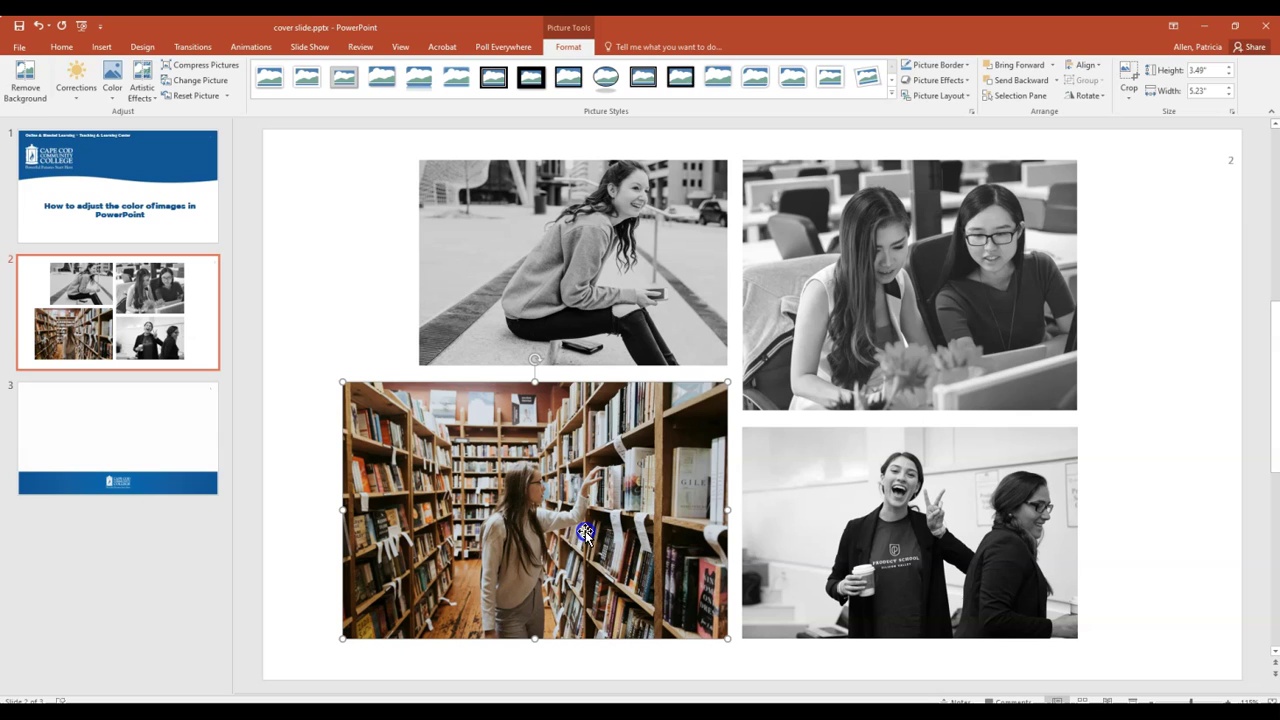
{"action": "left_click", "coordinate": [113, 95]}
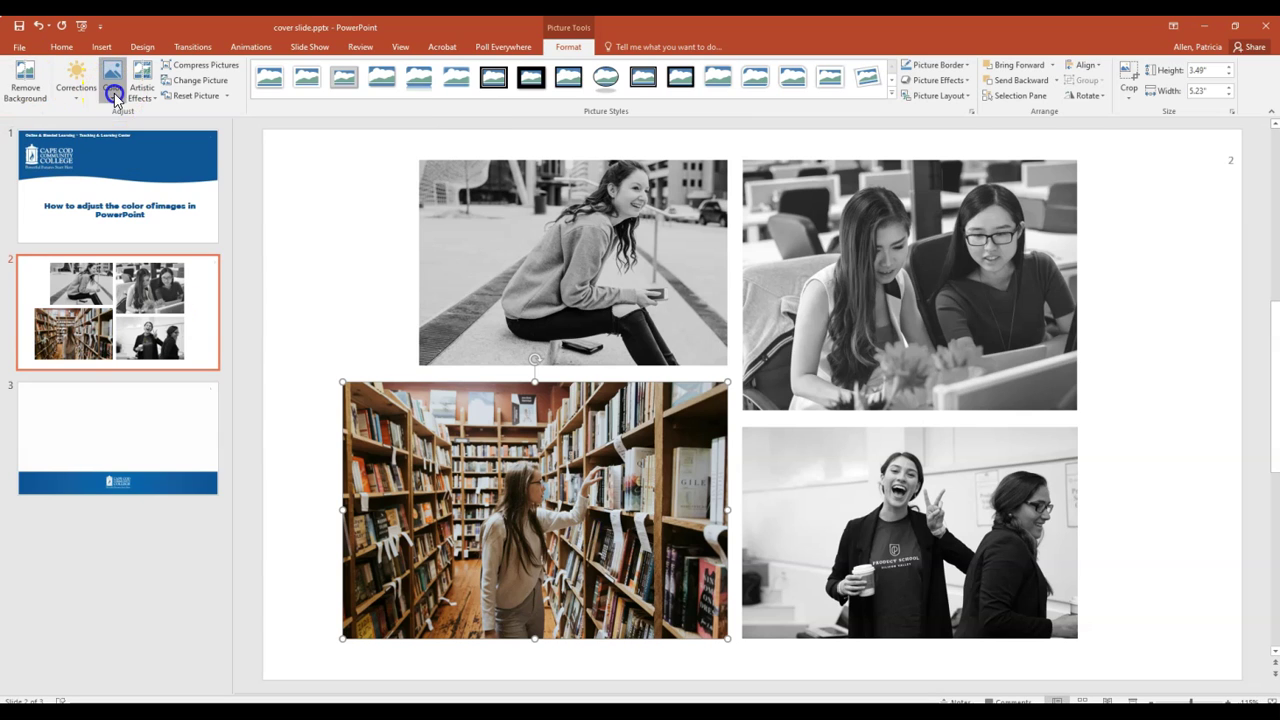
{"action": "left_click", "coordinate": [130, 134]}
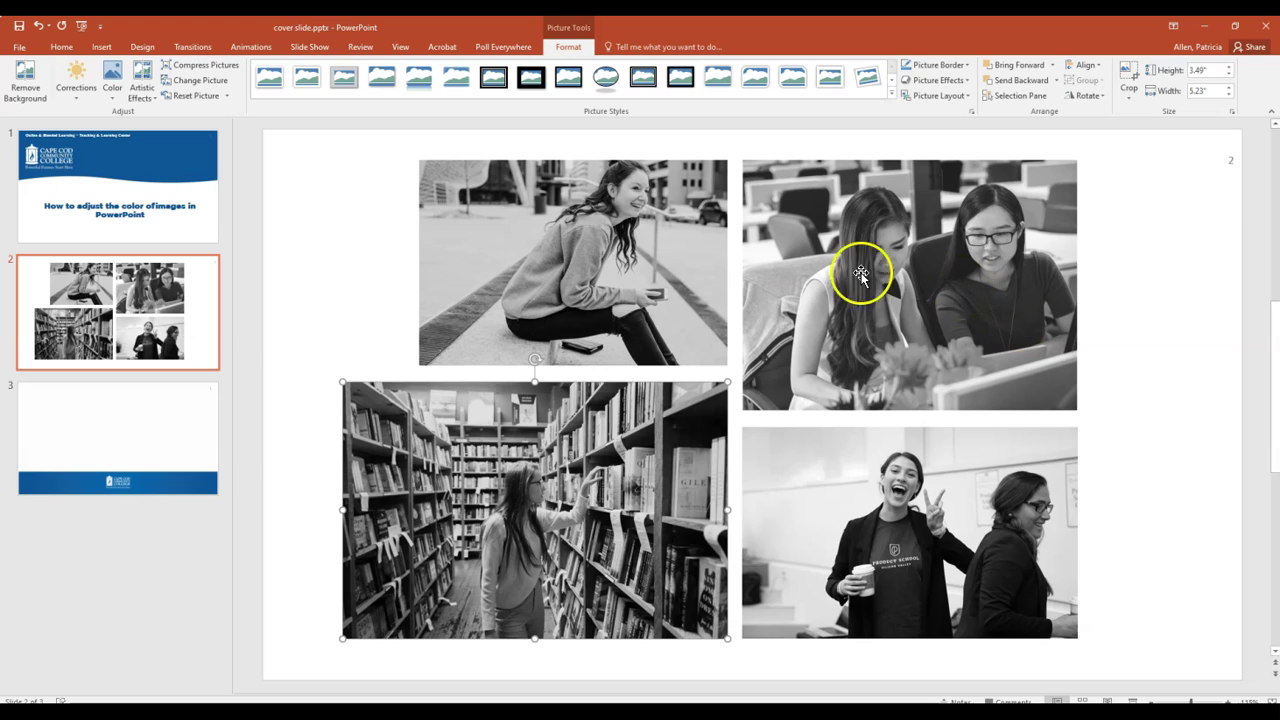
- Give the sitting-woman photo Brightness +20% and Contrast -40%
{"action": "left_click", "coordinate": [605, 233]}
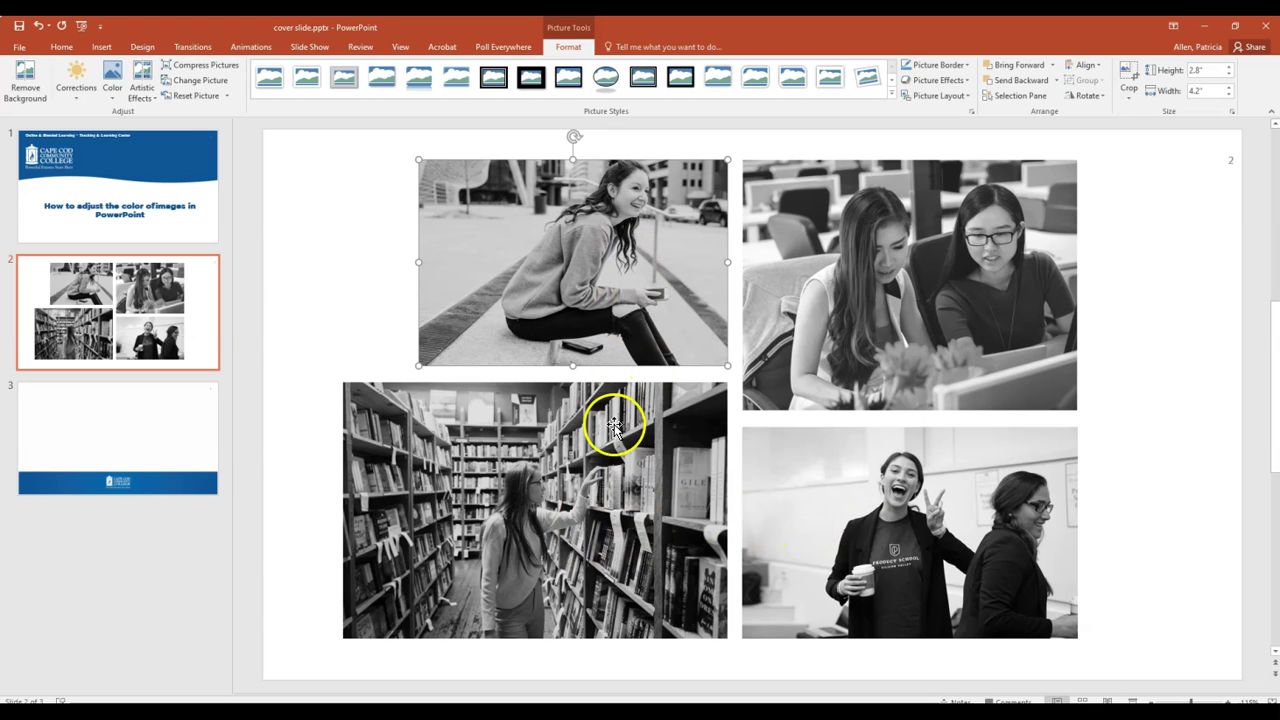
{"action": "left_click", "coordinate": [83, 101]}
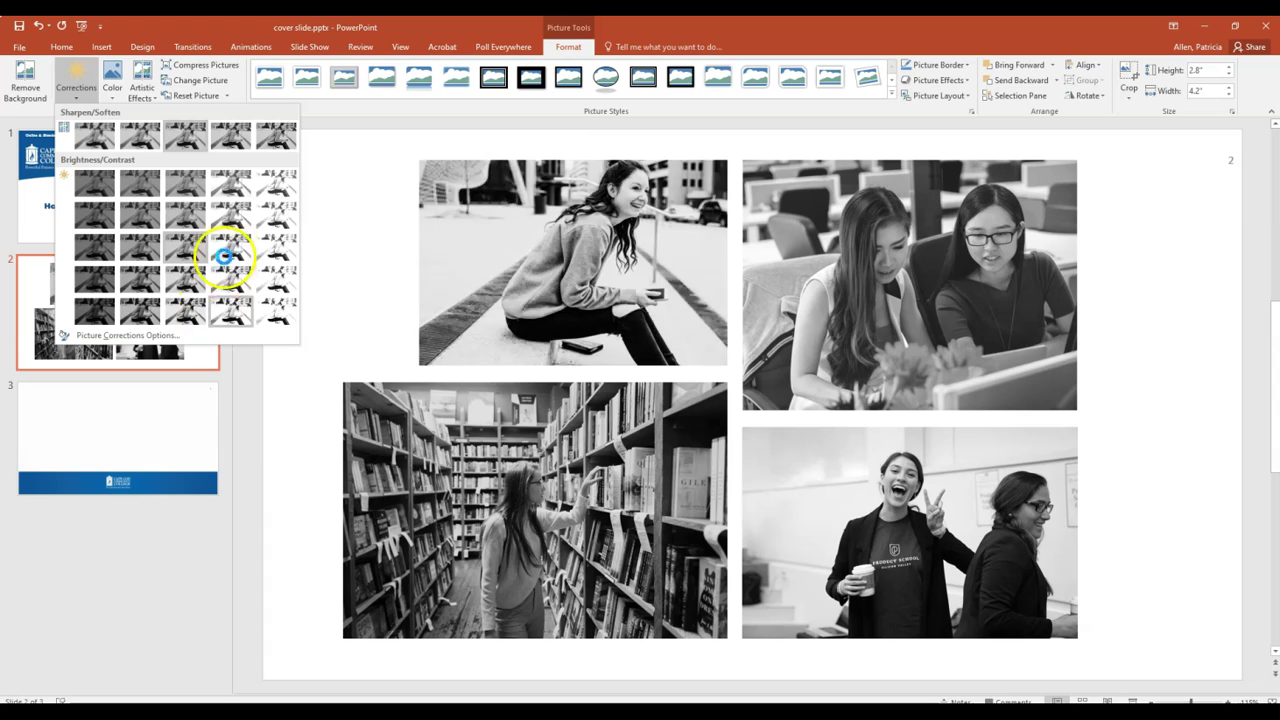
{"action": "left_click", "coordinate": [233, 187]}
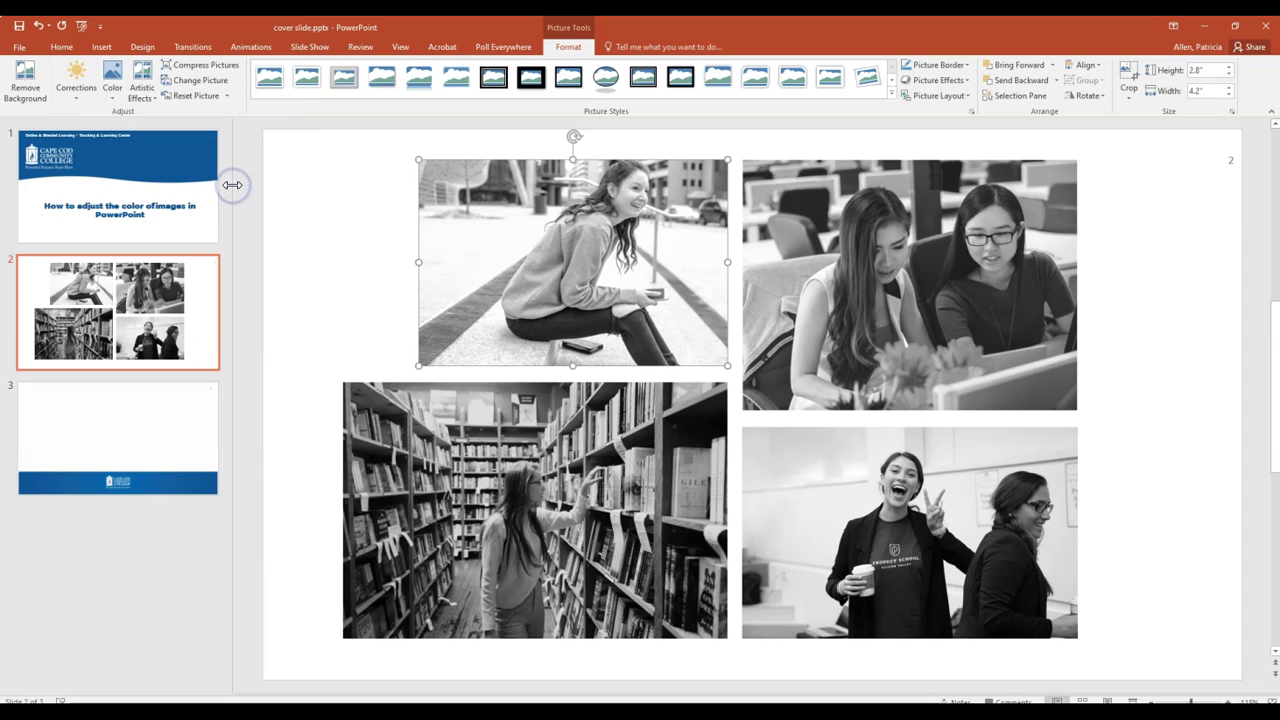
- Give the bookshelf photo Brightness +20% with Contrast 0%, then deselect it
{"action": "left_click", "coordinate": [518, 522]}
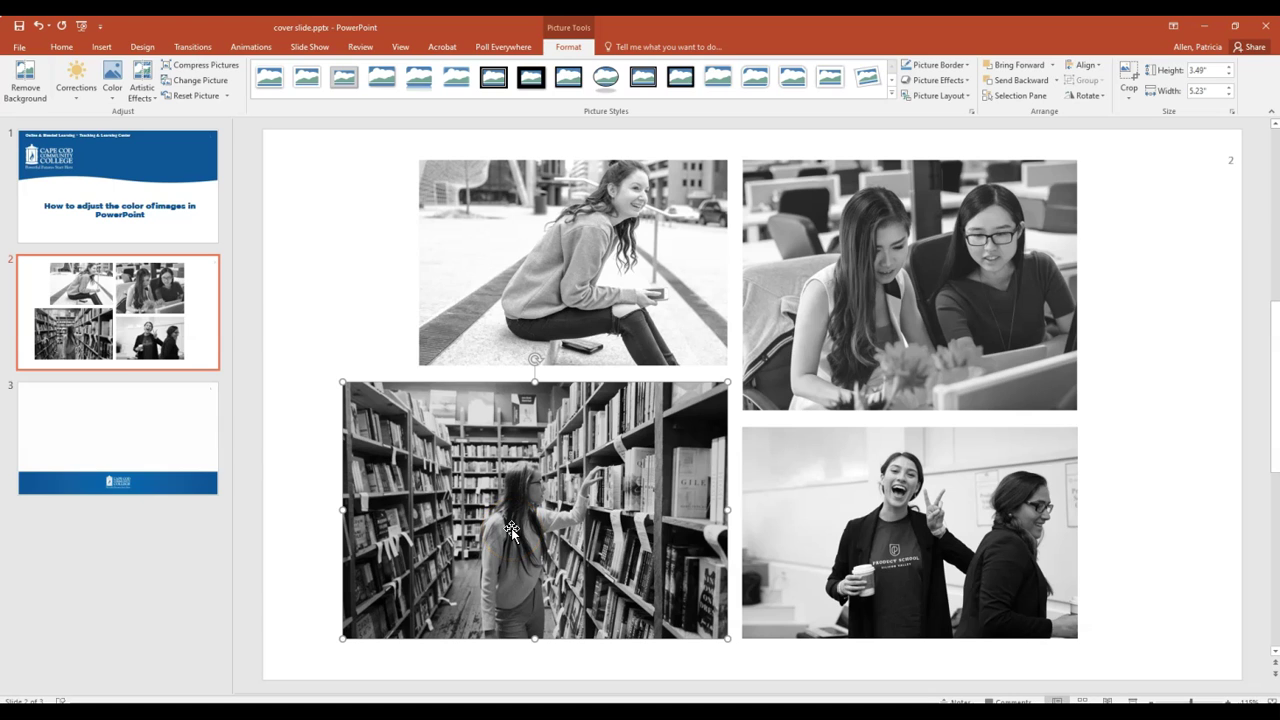
{"action": "left_click", "coordinate": [77, 96]}
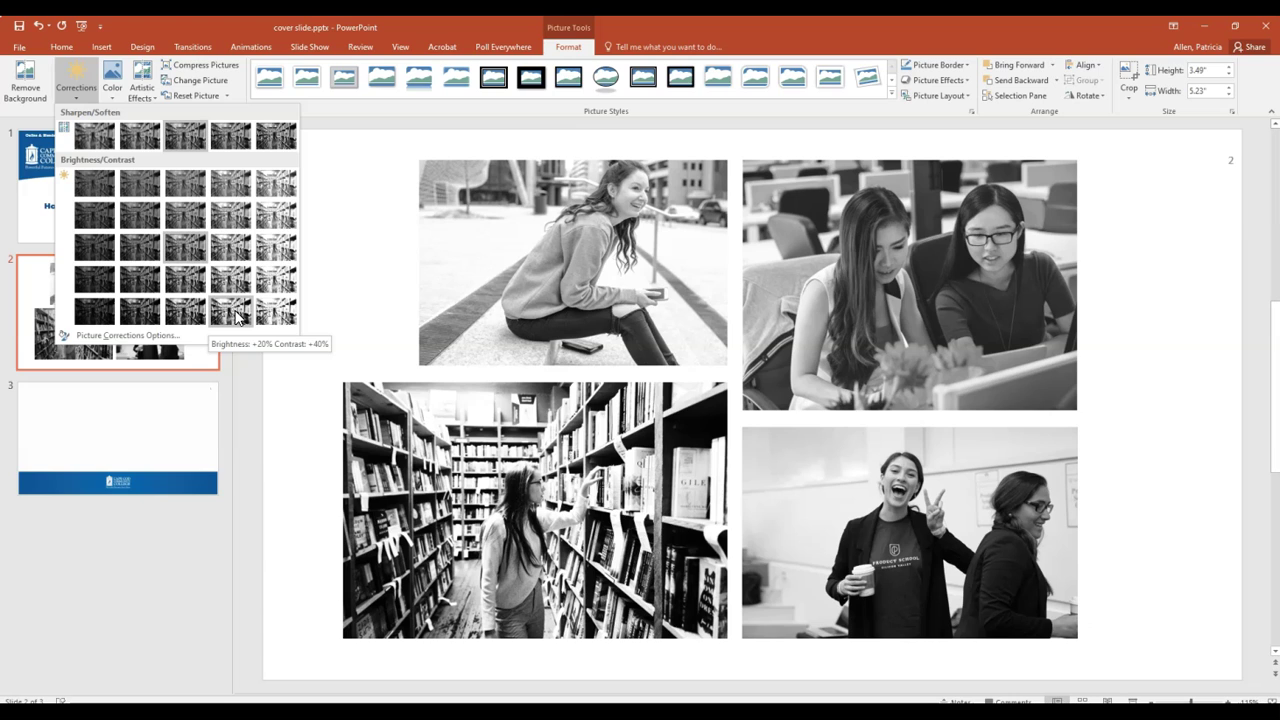
{"action": "left_click", "coordinate": [235, 255]}
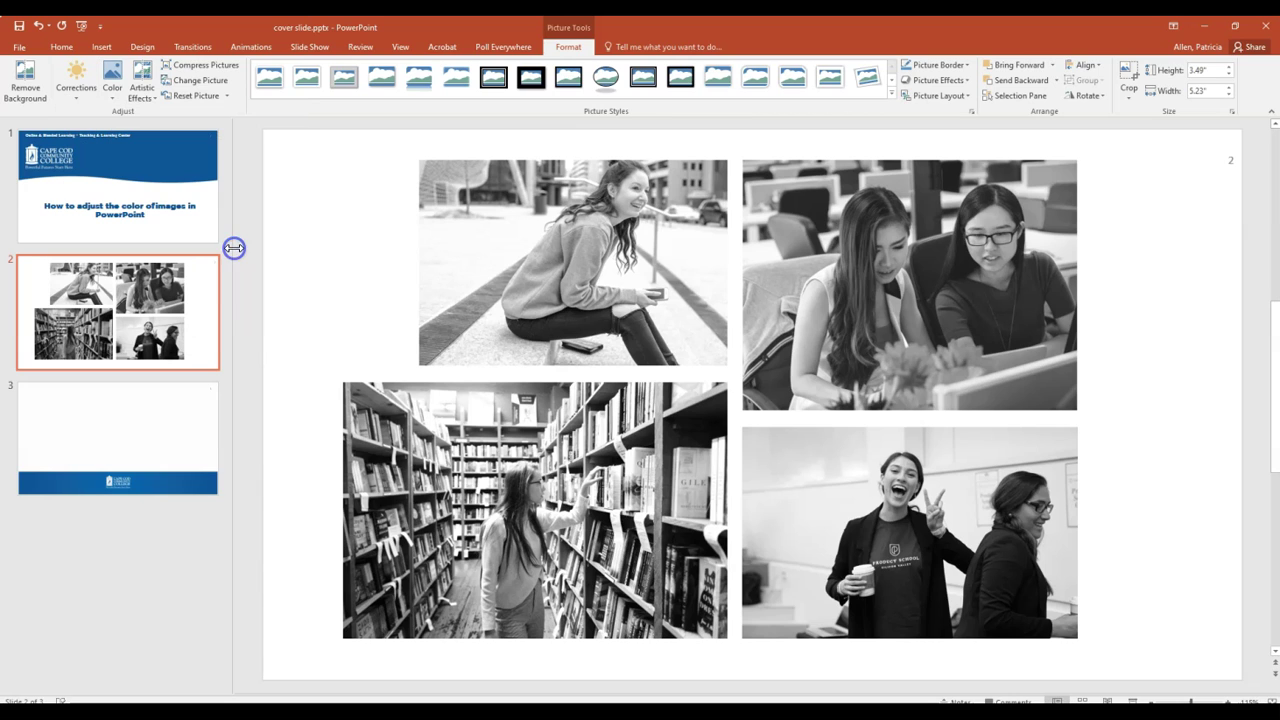
{"action": "left_click", "coordinate": [1122, 381]}
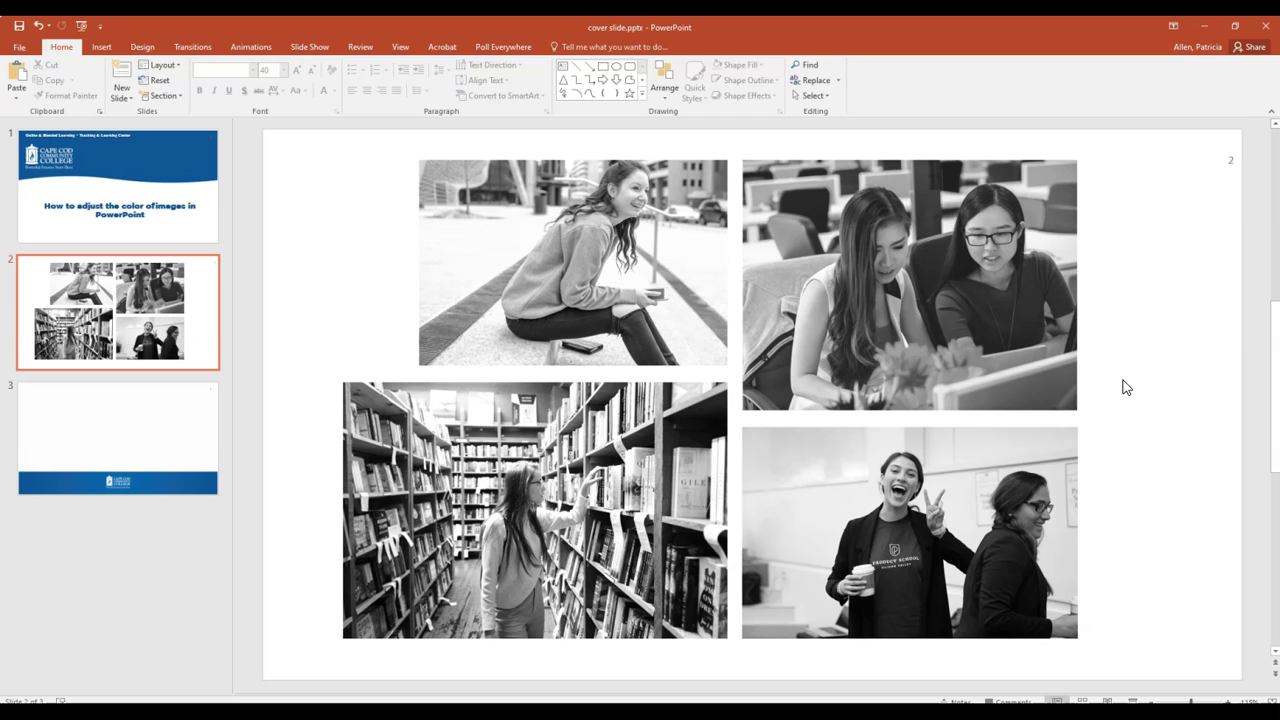
- Return to slide 2 to review the four grayscale photos and select a photo
{"action": "scroll", "coordinate": [1150, 230], "scroll_direction": "up", "scroll_amount": 3}
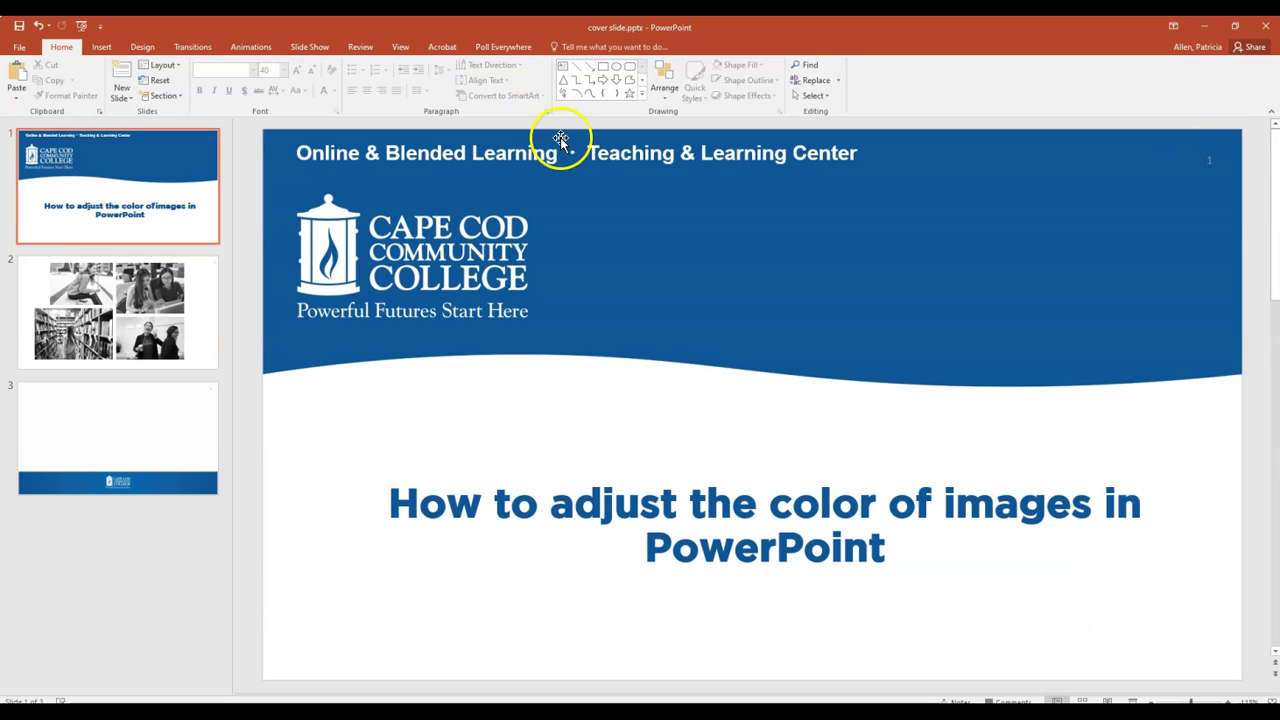
{"action": "left_click", "coordinate": [190, 288]}
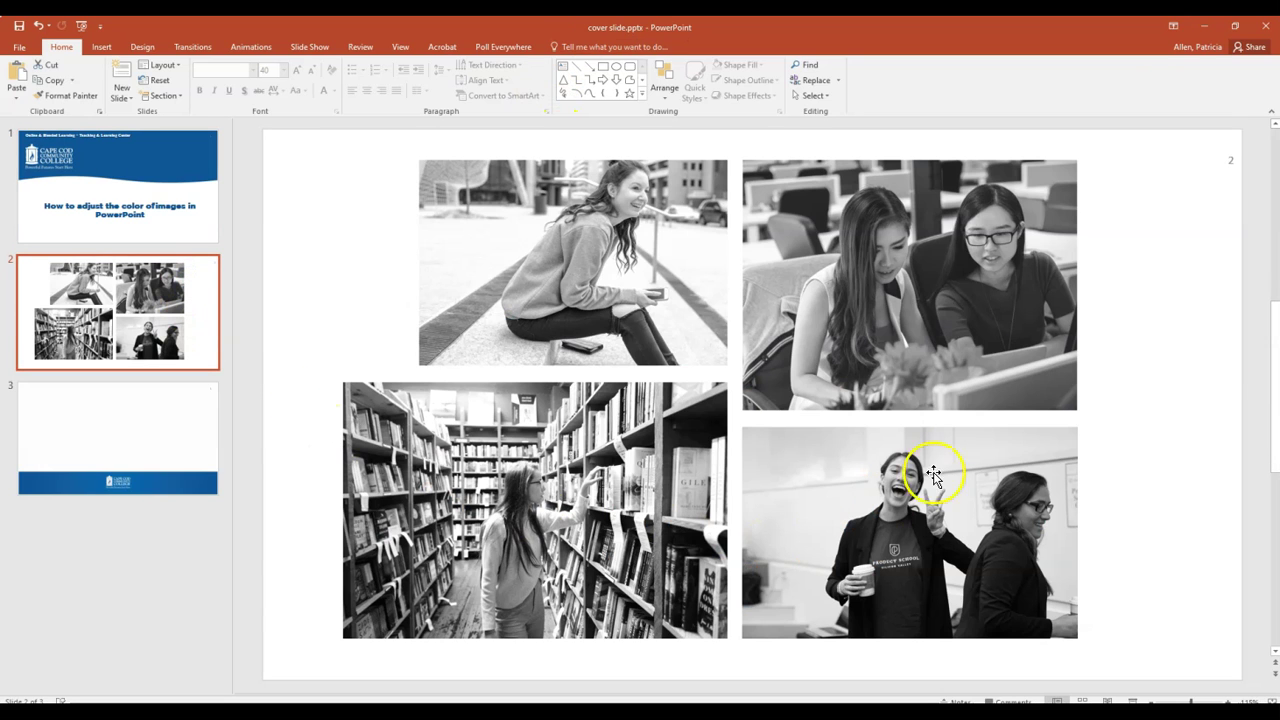
{"action": "left_click", "coordinate": [570, 516]}
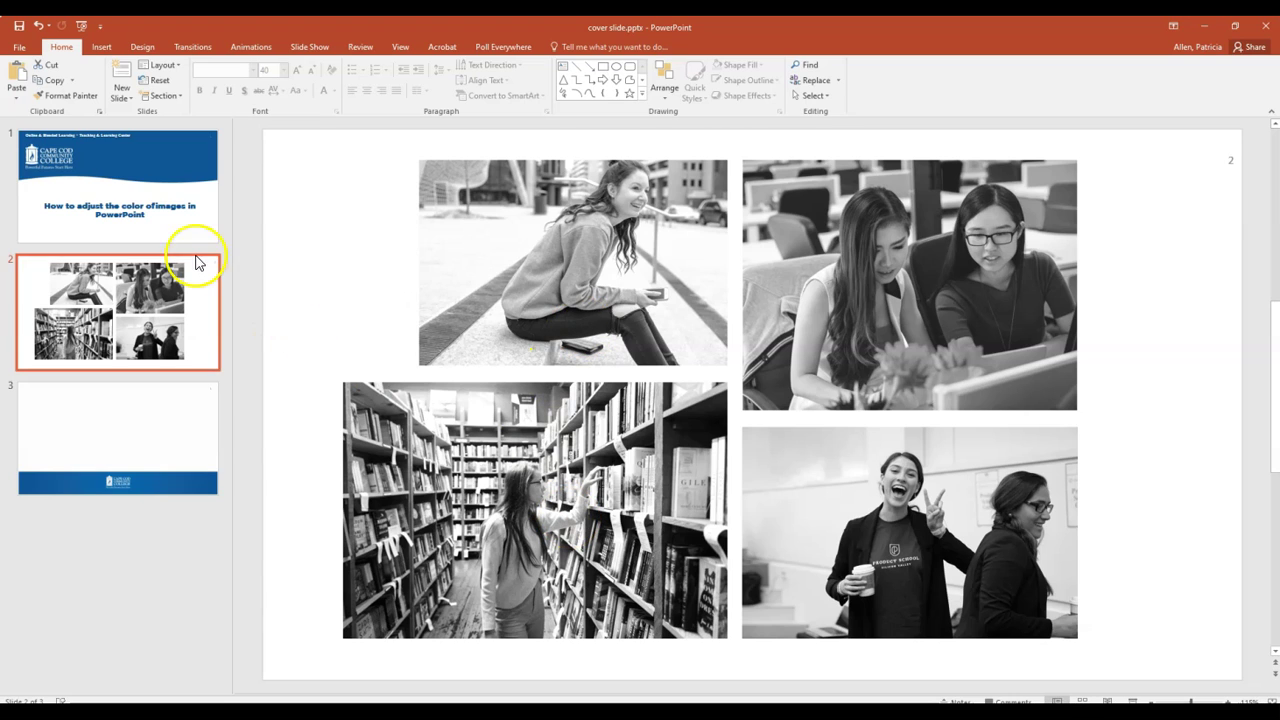
- Recolor the seated-girl photo Blue, Accent color 5 Light, then select the bookshelf photo for the same
{"action": "left_click", "coordinate": [531, 262]}
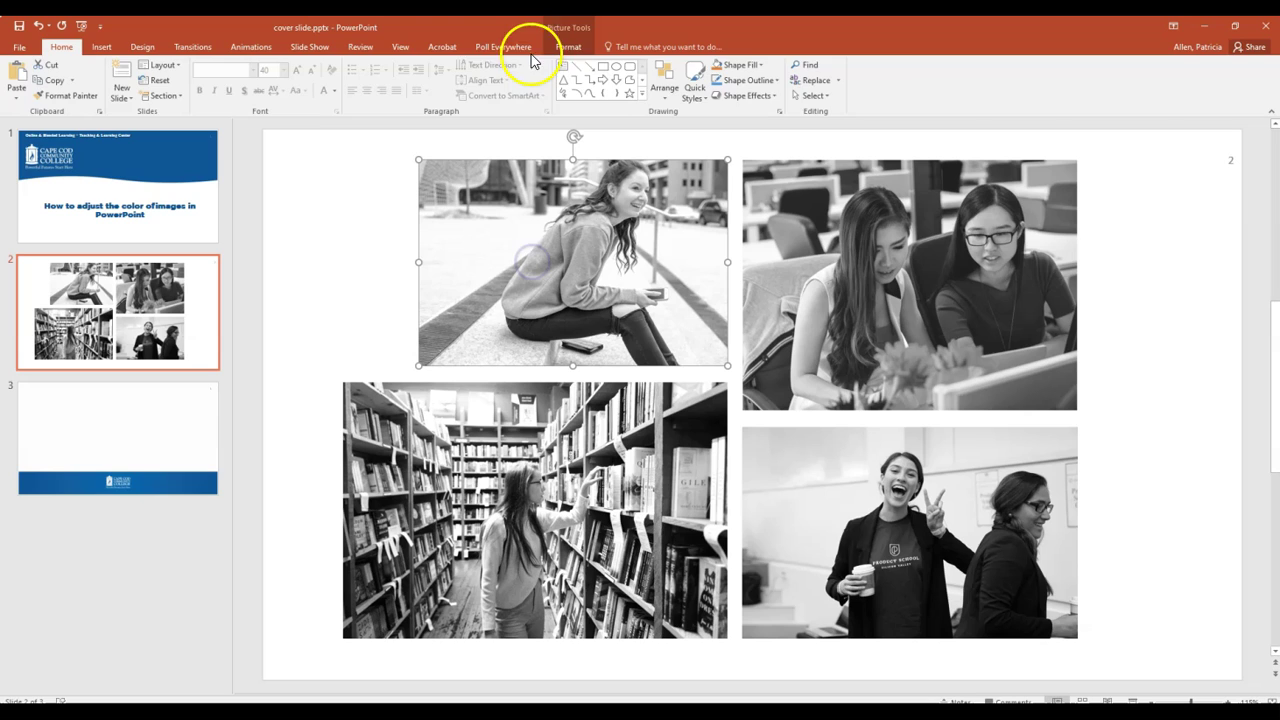
{"action": "left_click", "coordinate": [568, 47]}
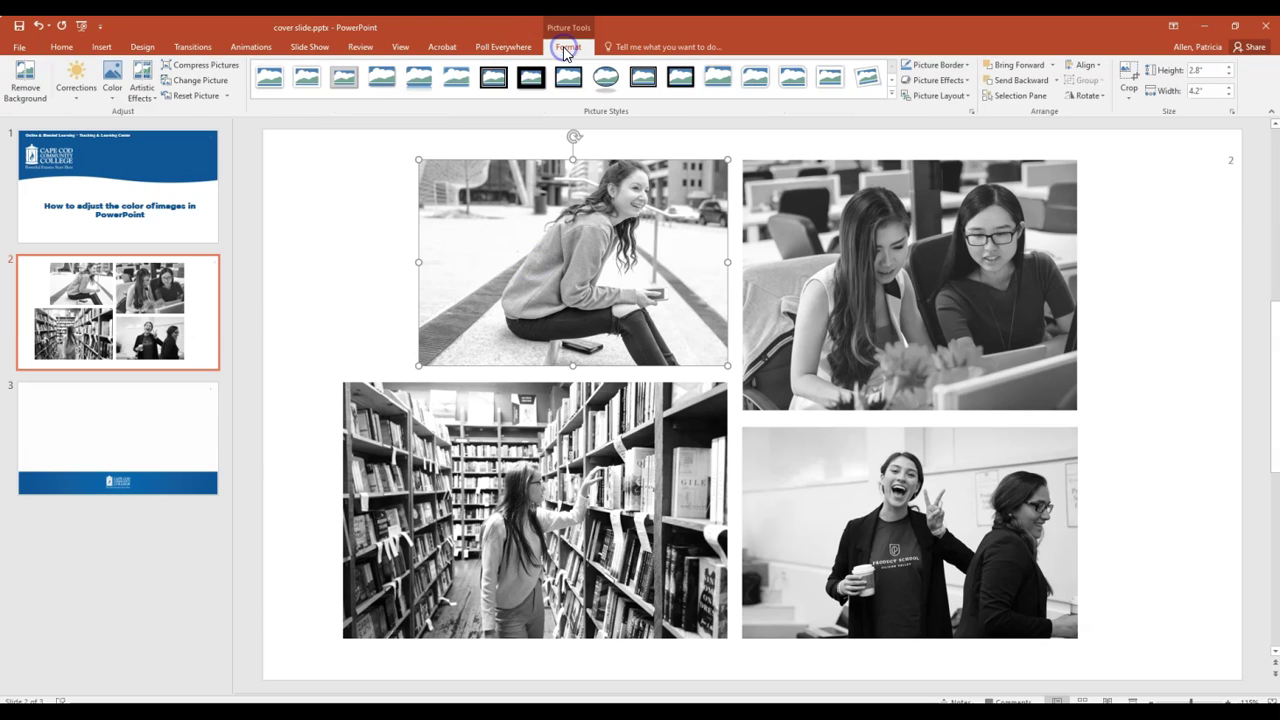
{"action": "left_click", "coordinate": [112, 98]}
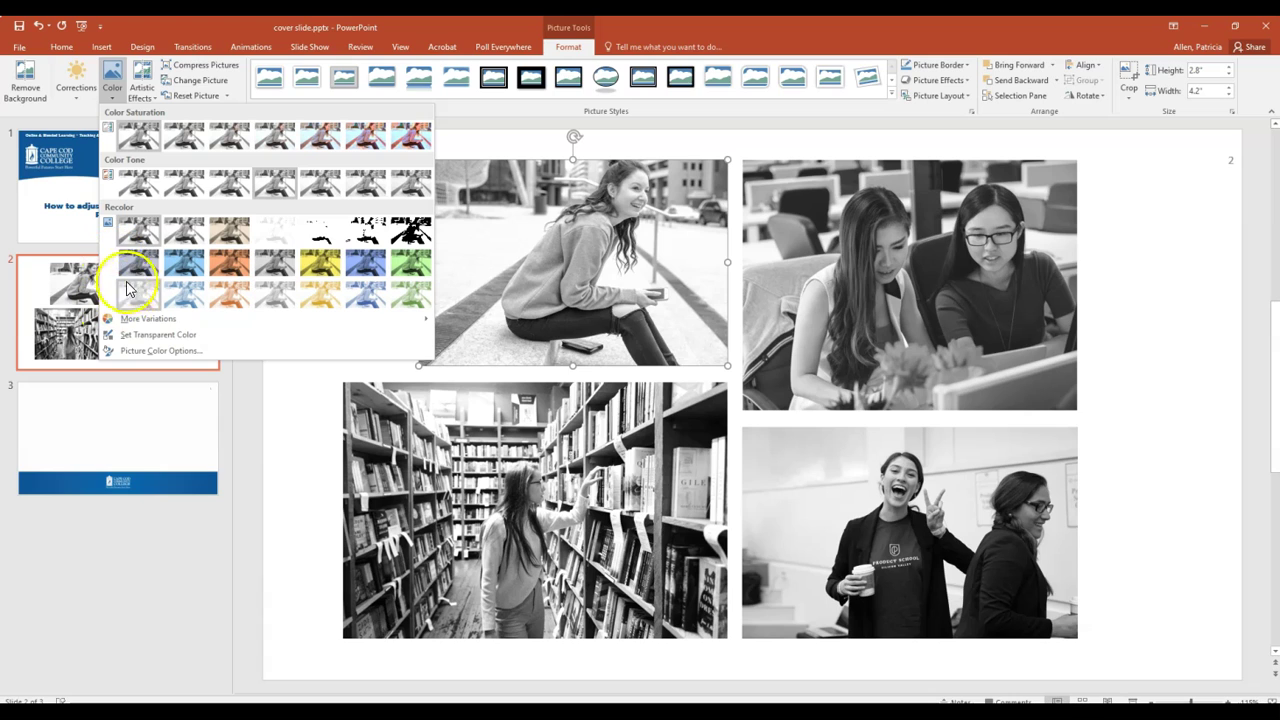
{"action": "left_click", "coordinate": [322, 300]}
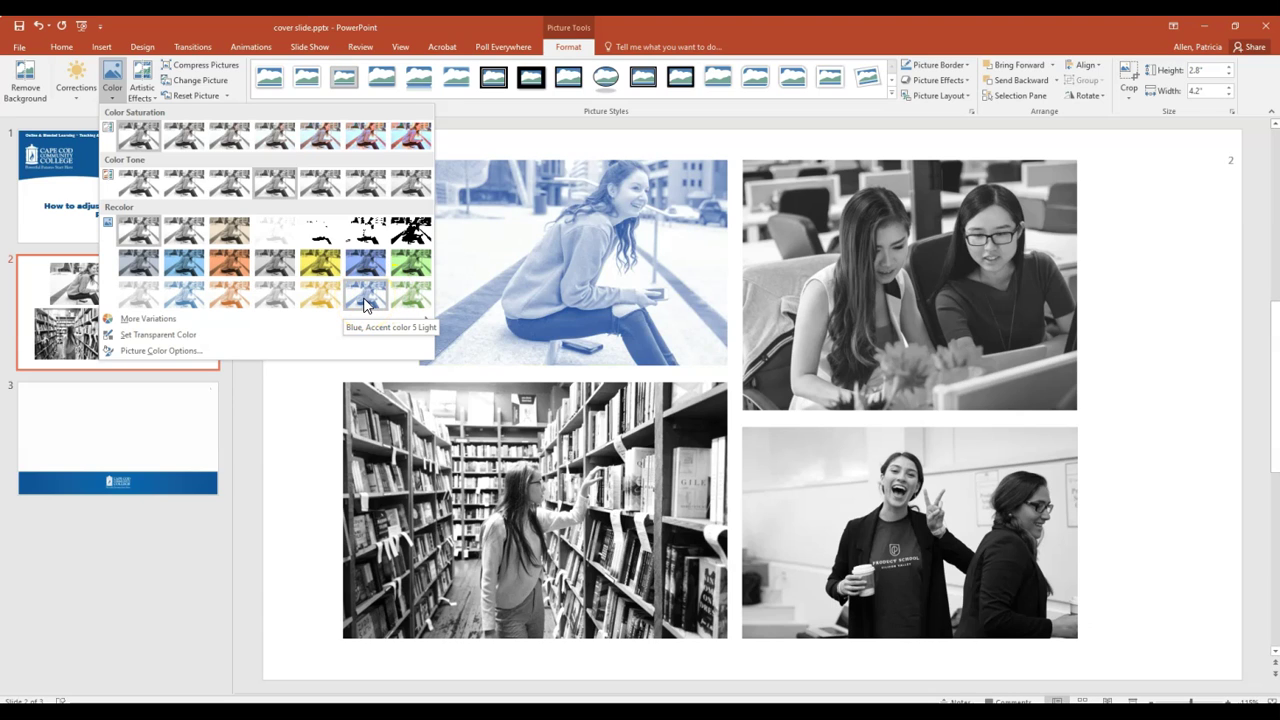
{"action": "left_click", "coordinate": [363, 300]}
{"action": "left_click", "coordinate": [503, 508]}
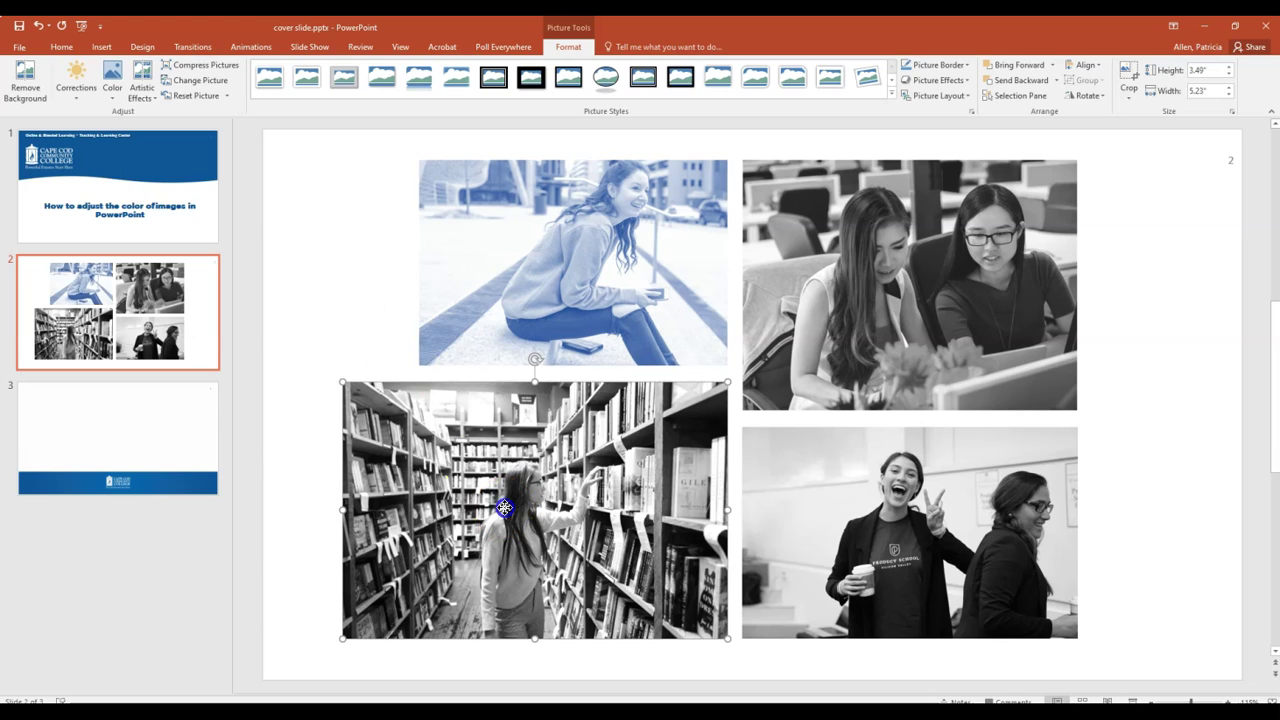
{"action": "left_click", "coordinate": [111, 96]}
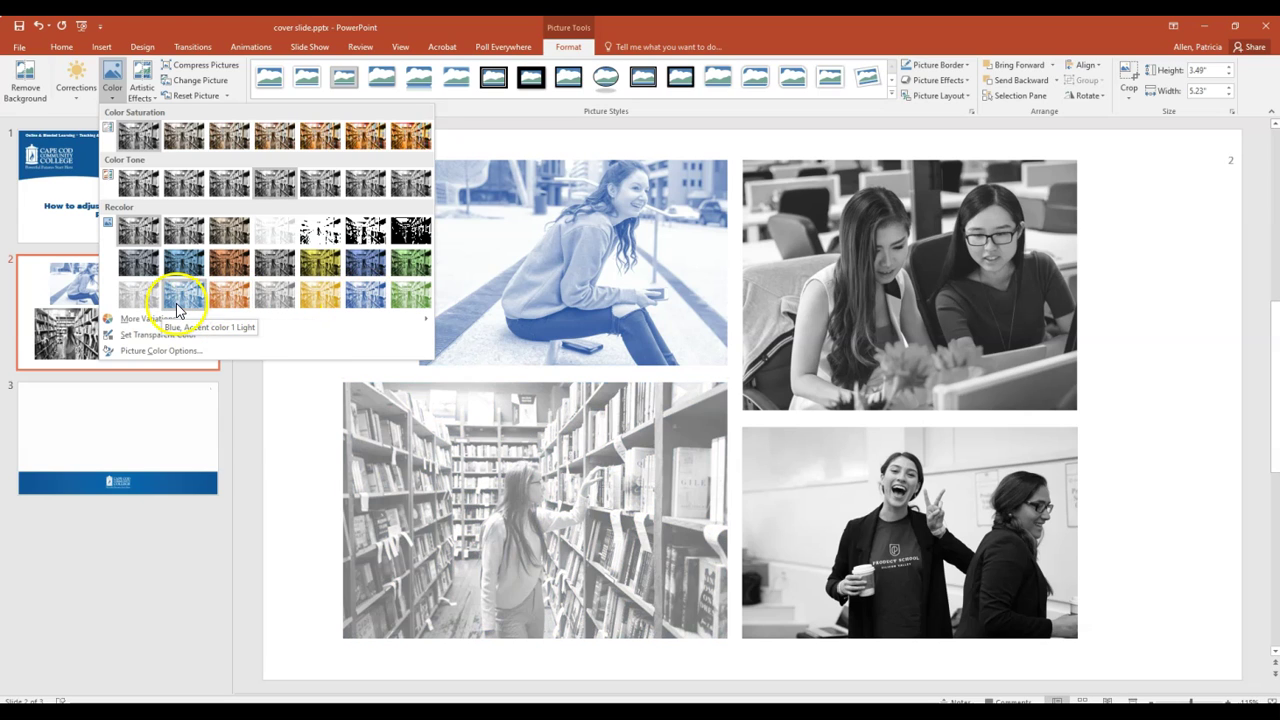
- Recolor the bookshelf, top-right and bottom-right photos Blue, Accent color 5 Light
{"action": "left_click", "coordinate": [362, 298]}
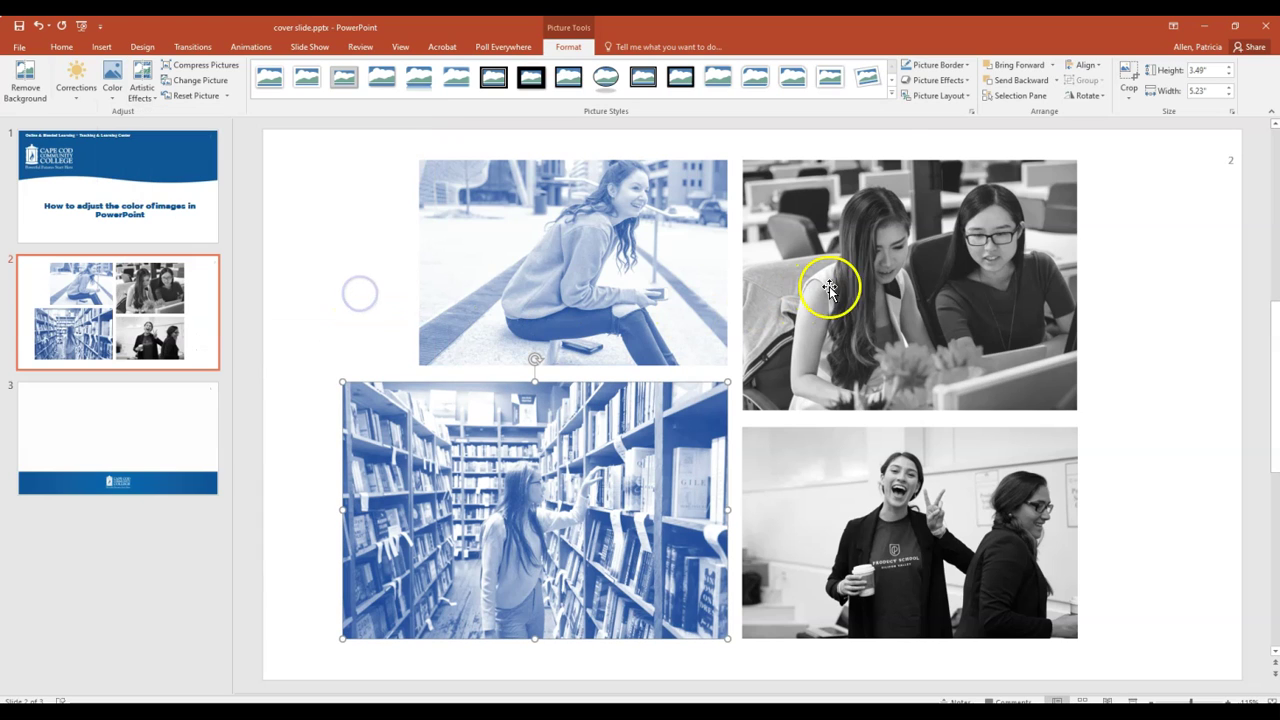
{"action": "left_click", "coordinate": [870, 283]}
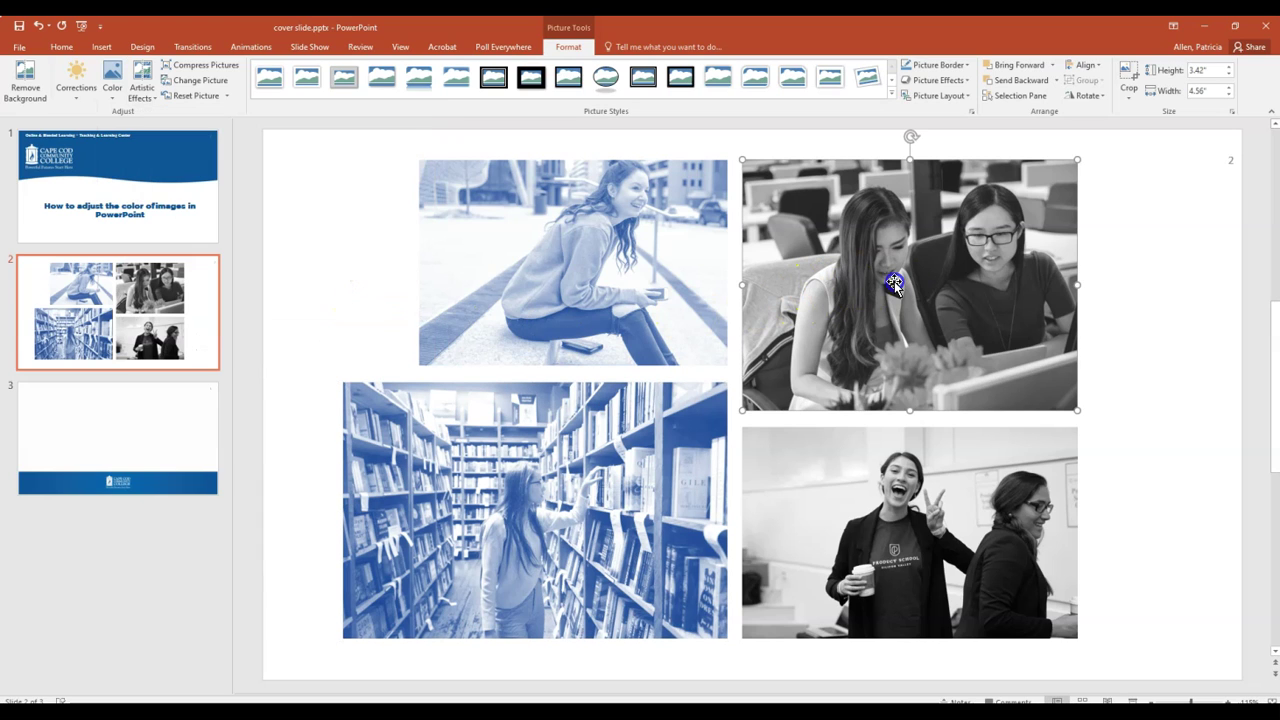
{"action": "left_click", "coordinate": [112, 80]}
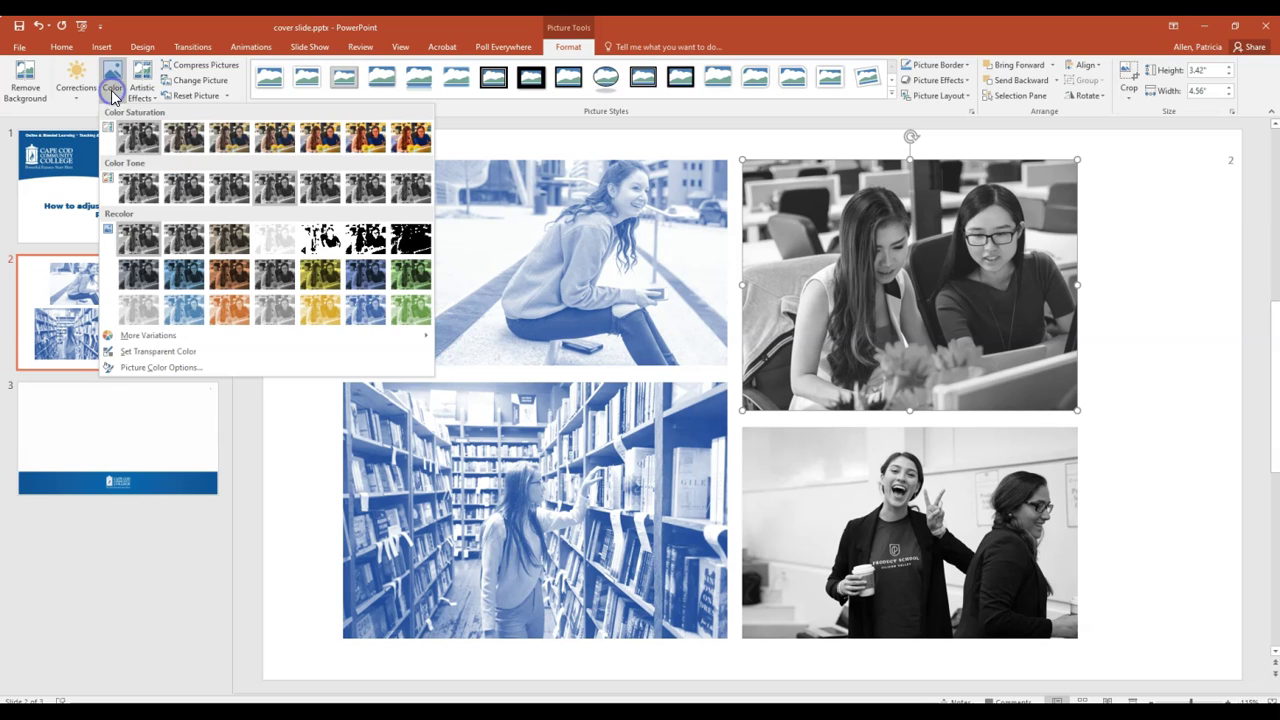
{"action": "left_click", "coordinate": [372, 310]}
{"action": "key", "text": "Tab"}
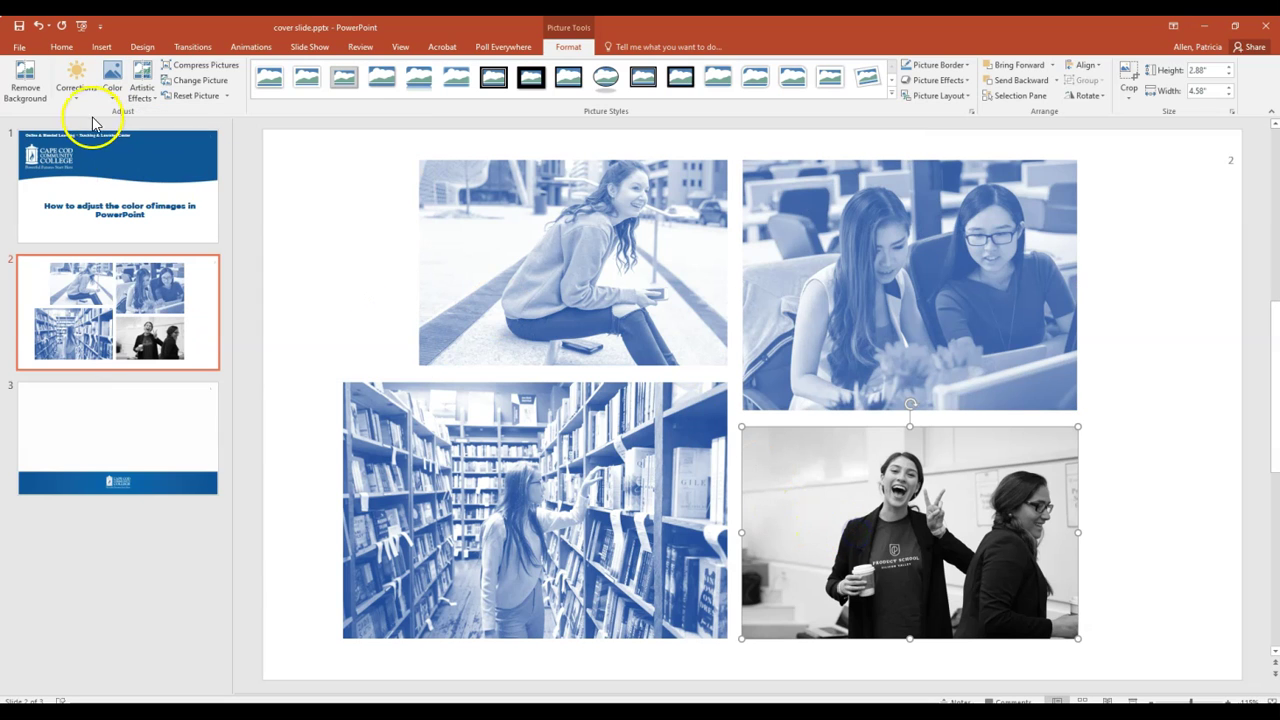
{"action": "left_click", "coordinate": [112, 92]}
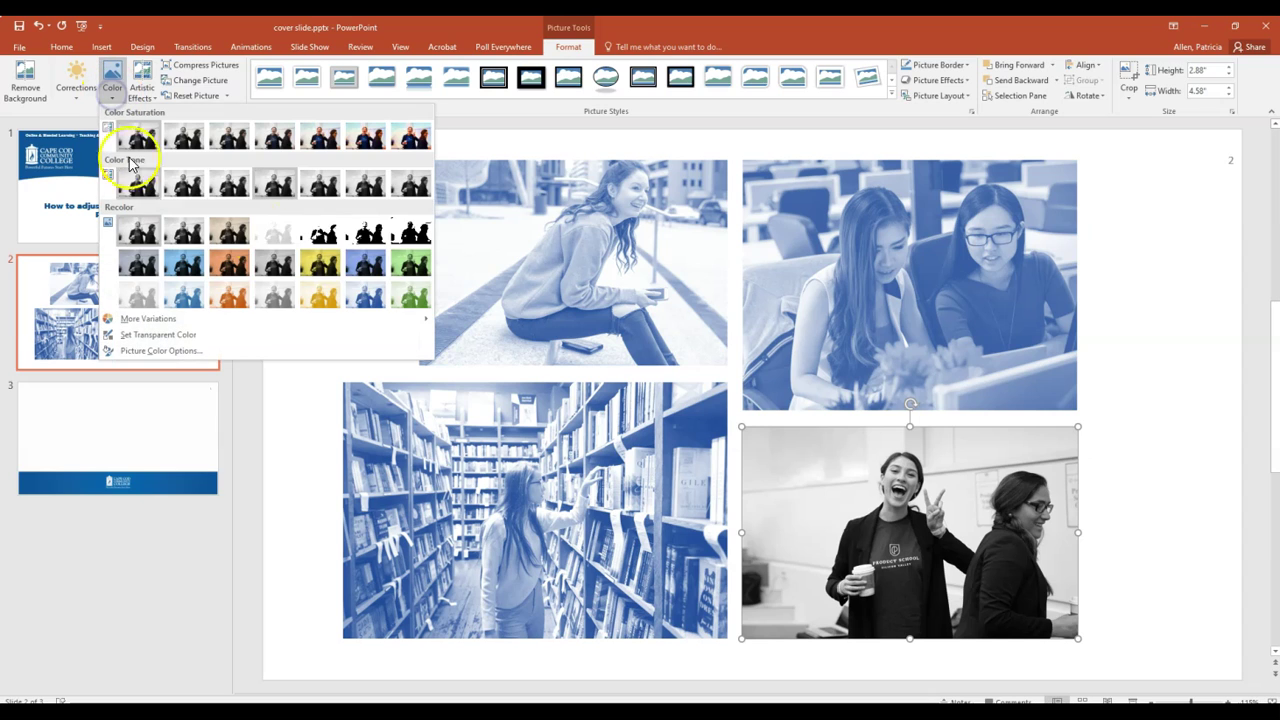
{"action": "left_click", "coordinate": [366, 306]}
{"action": "left_click", "coordinate": [1116, 428]}
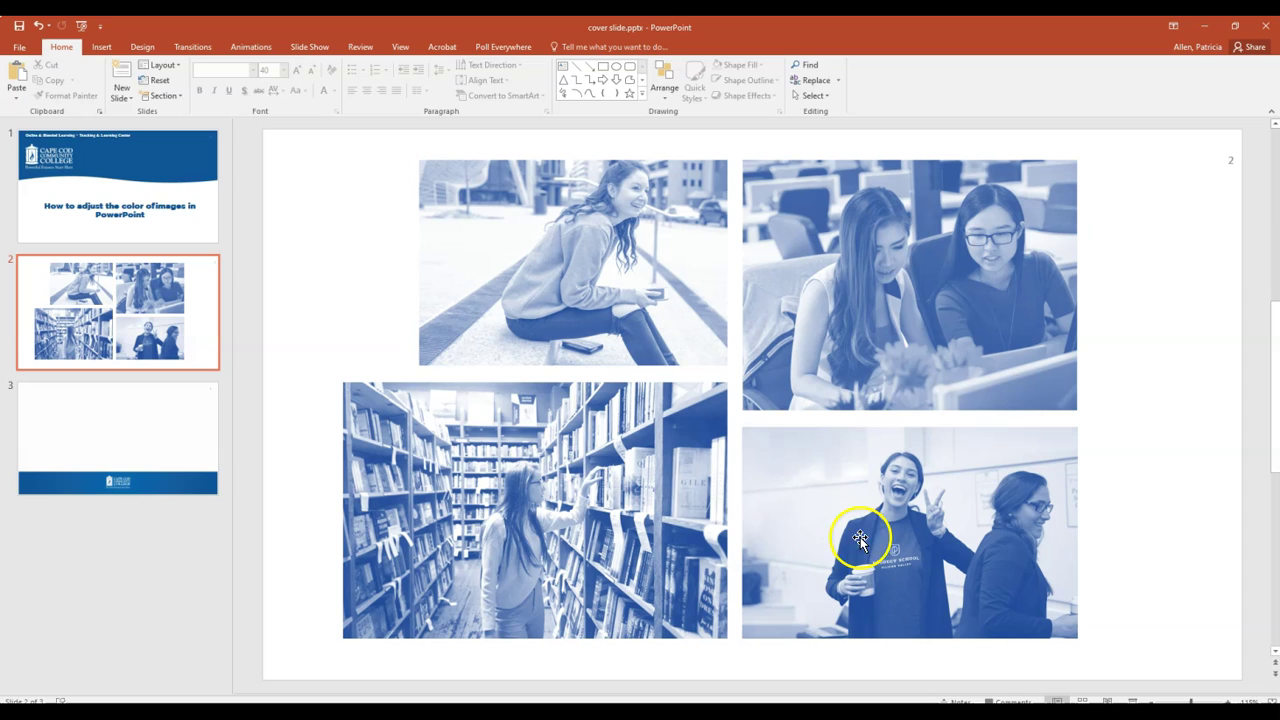
{"action": "left_click", "coordinate": [884, 343]}
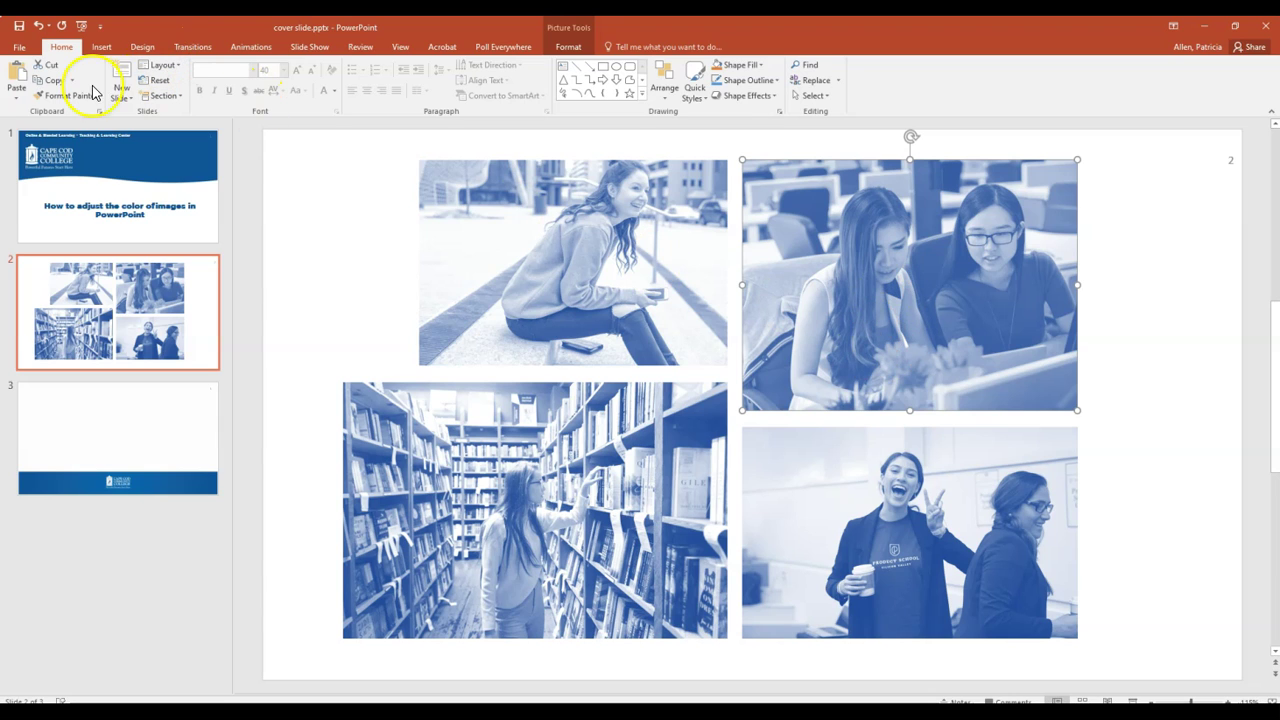
- In Picture Corrections options, set the top-right photo to 25% sharpness and 28% brightness
{"action": "left_click", "coordinate": [575, 33]}
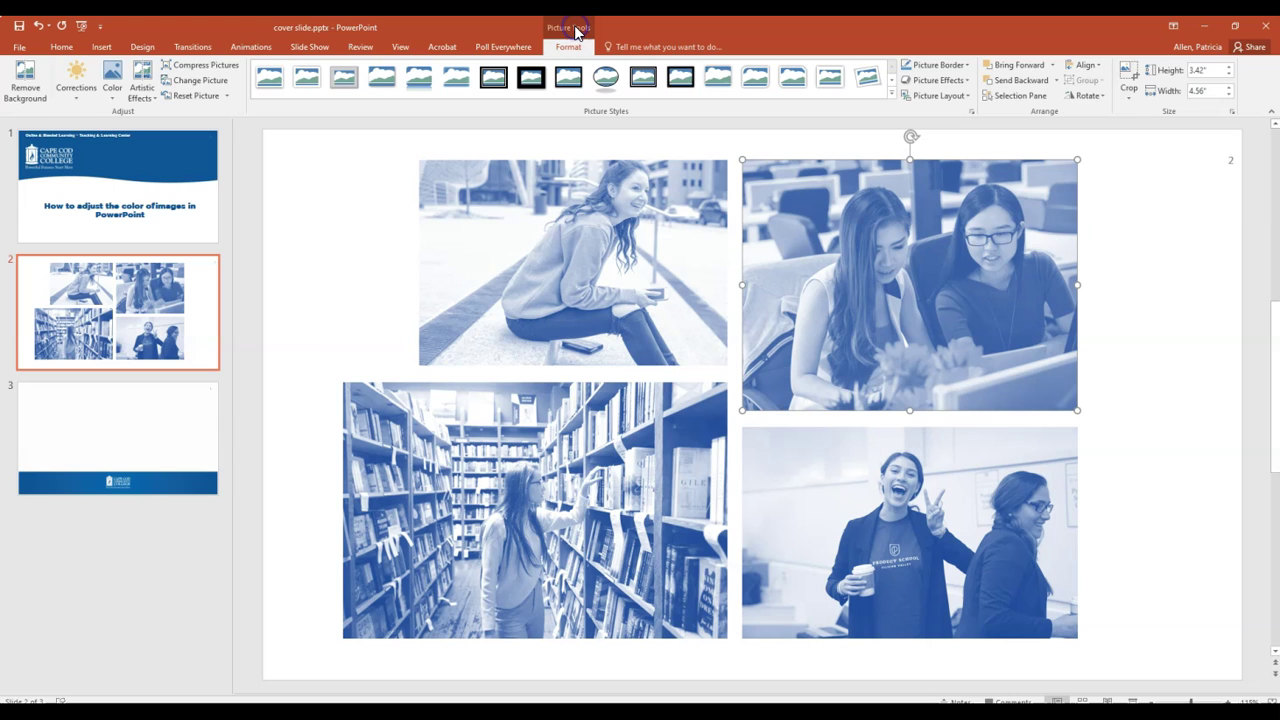
{"action": "left_click", "coordinate": [73, 104]}
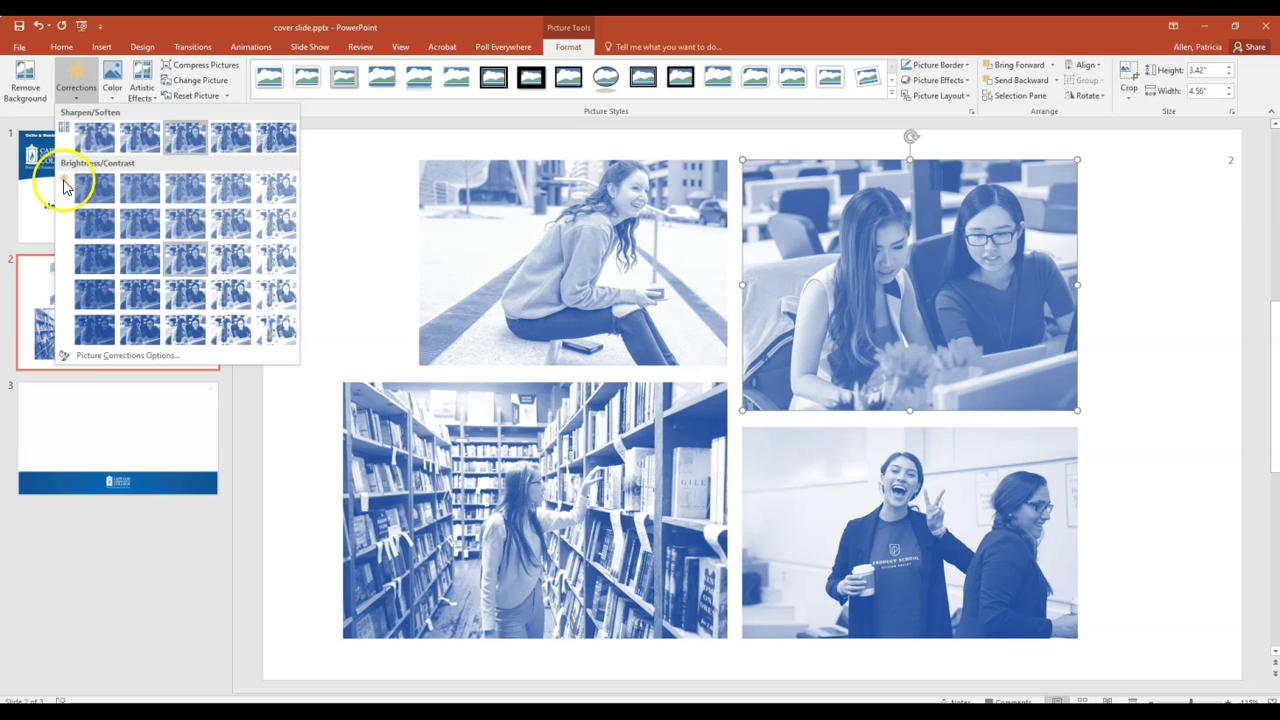
{"action": "left_click", "coordinate": [93, 355]}
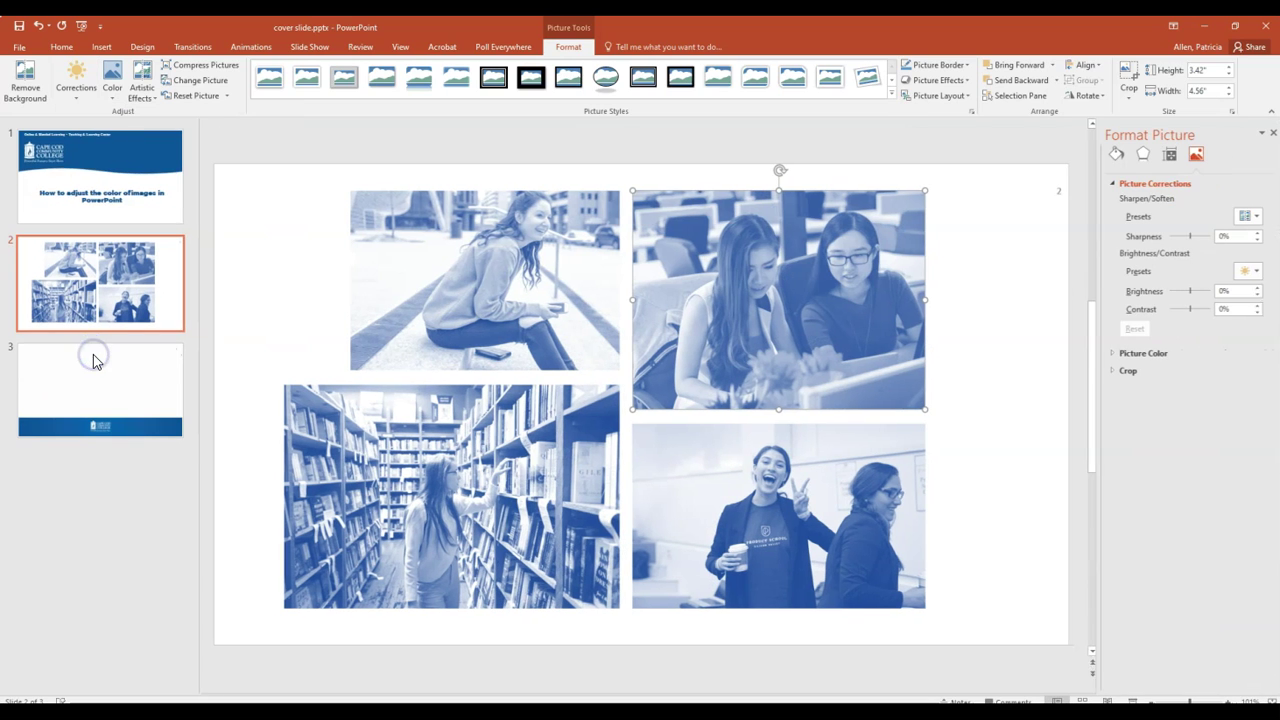
{"action": "left_click", "coordinate": [1219, 290]}
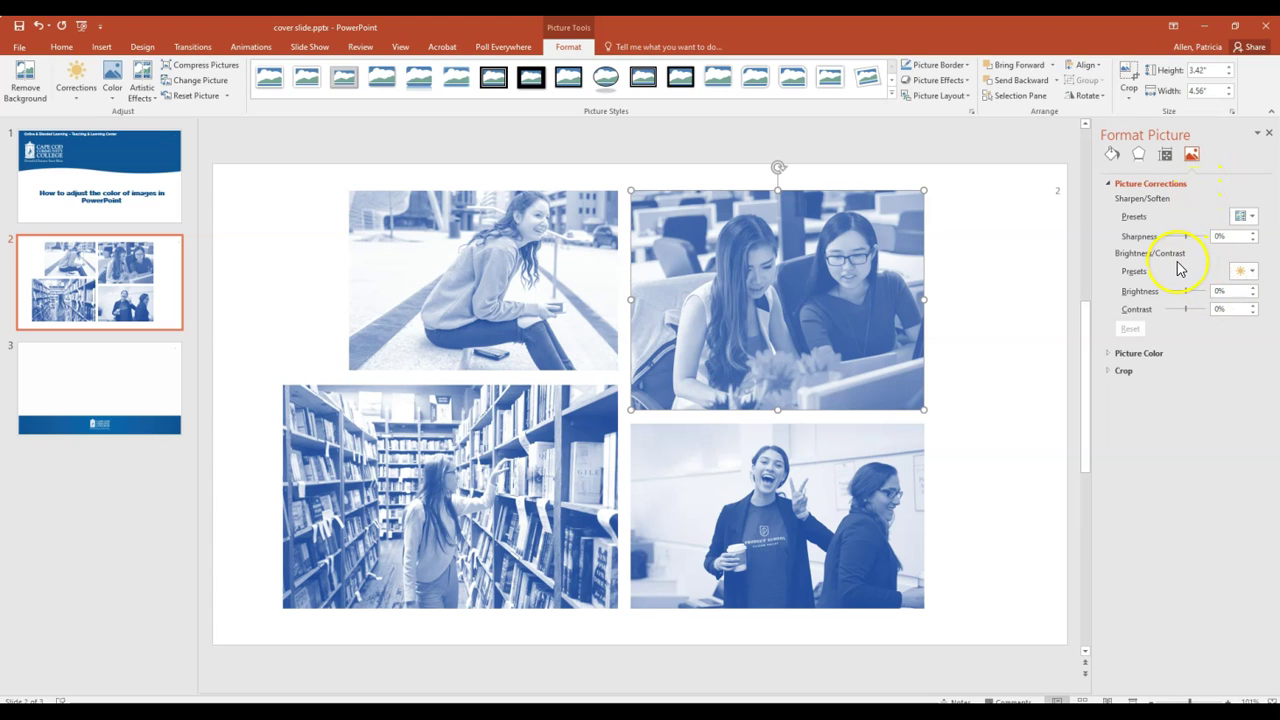
{"action": "left_click_drag", "start_coordinate": [1187, 238], "coordinate": [1208, 236]}
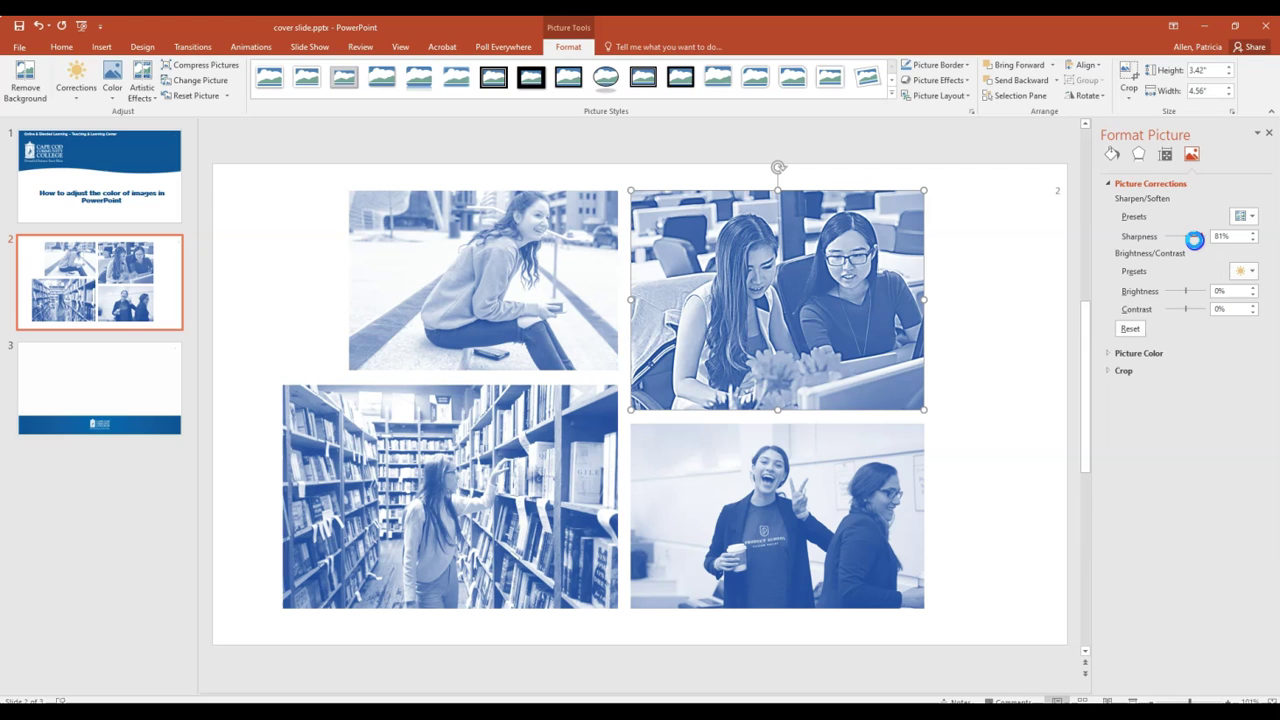
{"action": "left_click_drag", "start_coordinate": [1191, 240], "coordinate": [1188, 238]}
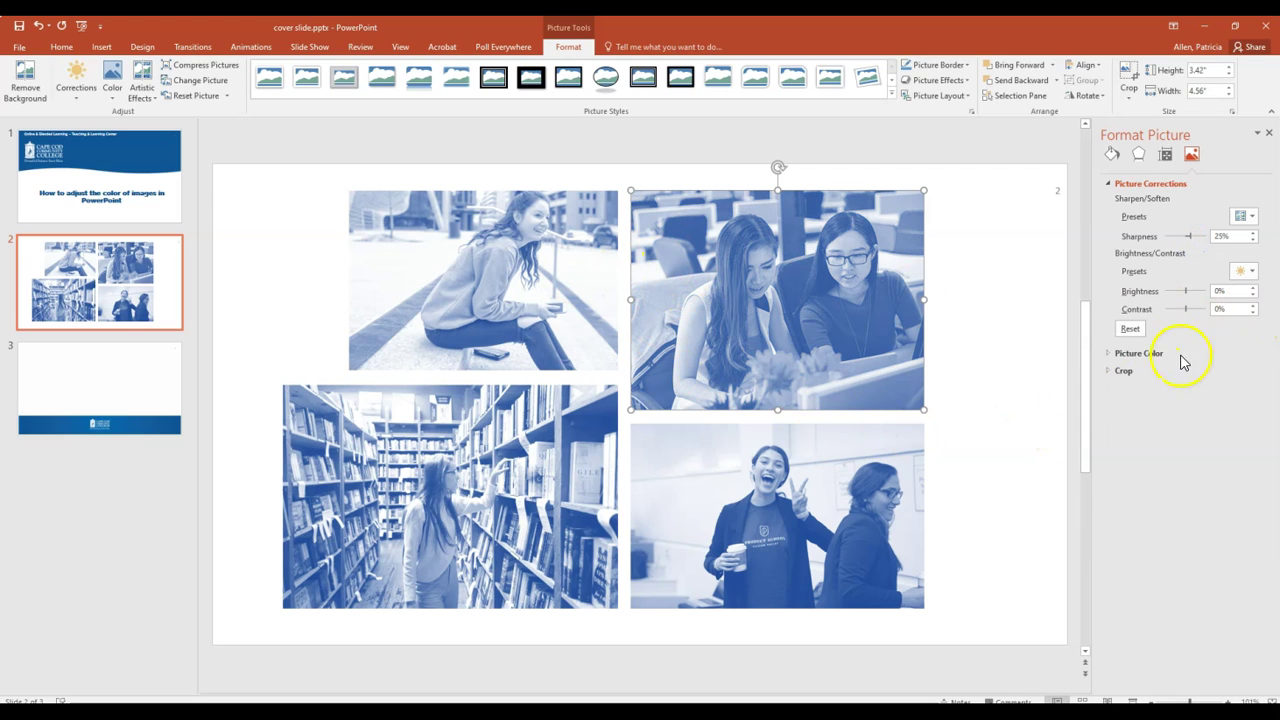
{"action": "mouse_move", "coordinate": [1185, 294]}
{"action": "left_mouse_down"}
{"action": "mouse_move", "coordinate": [1175, 308]}
{"action": "mouse_move", "coordinate": [1192, 308]}
{"action": "left_mouse_up"}
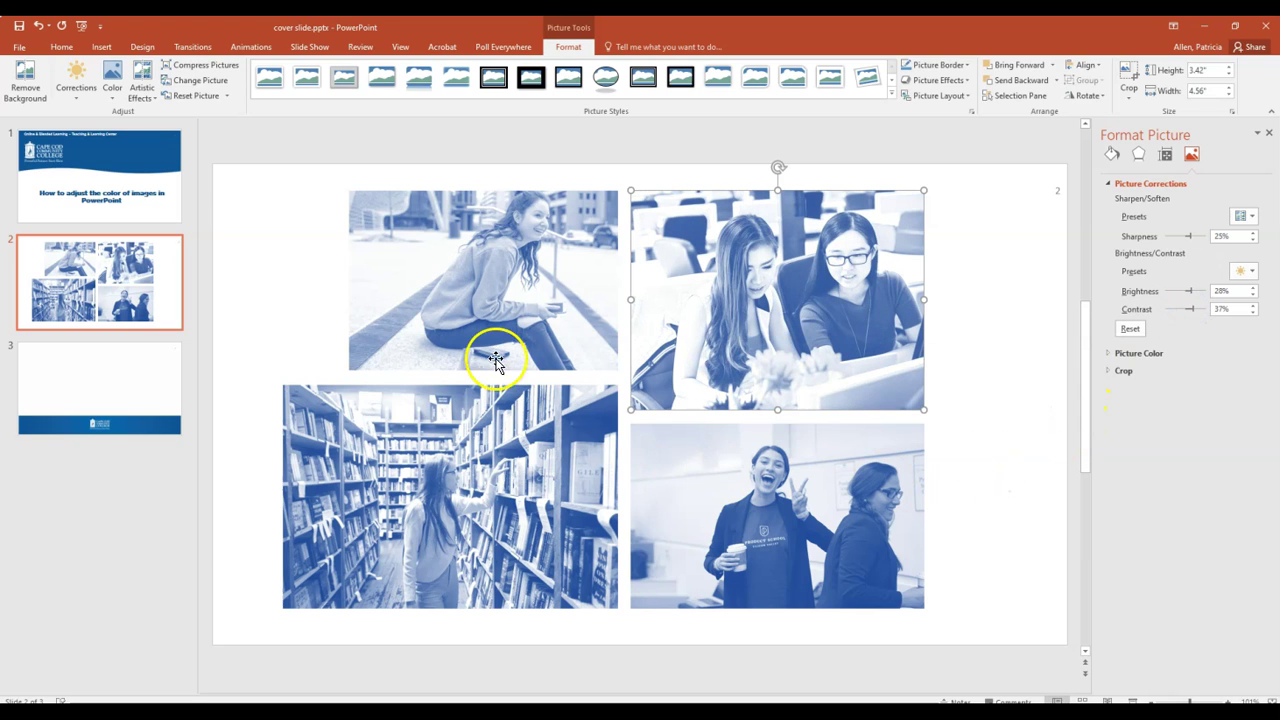
- Set the top-left photo to 33% sharpness and 10% brightness
{"action": "left_click", "coordinate": [484, 298]}
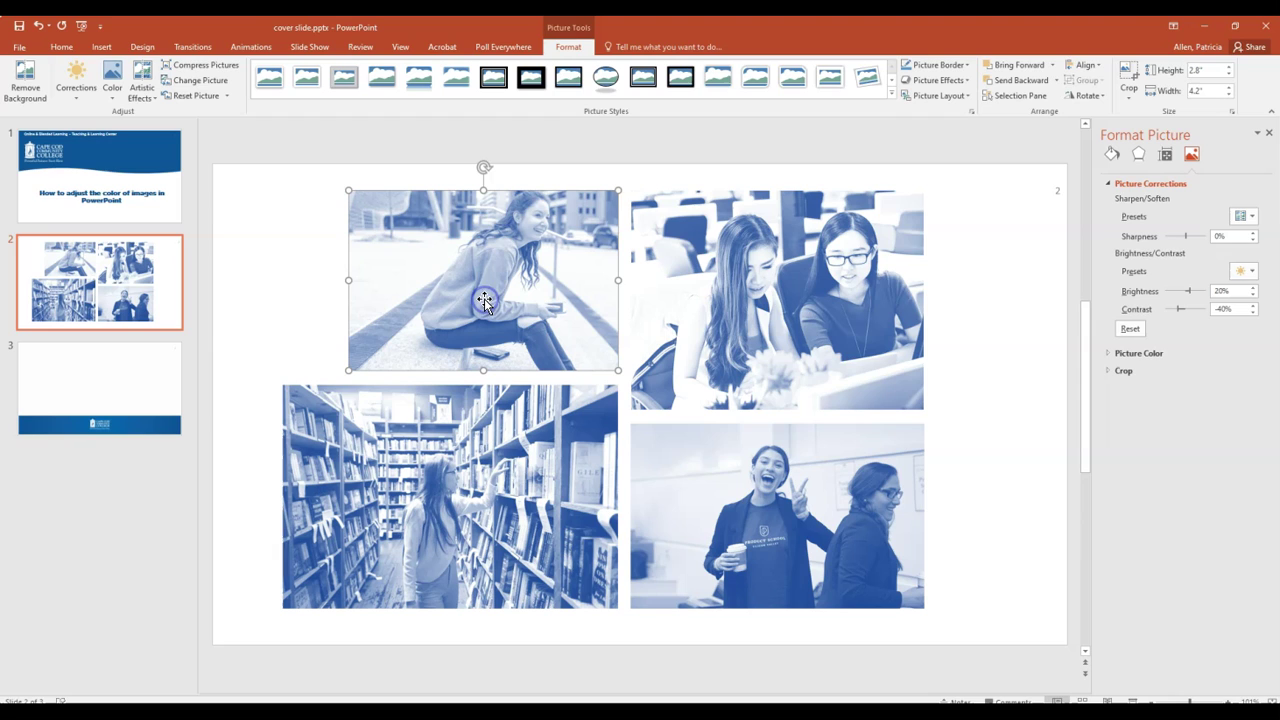
{"action": "left_click", "coordinate": [1186, 236]}
{"action": "left_click_drag", "start_coordinate": [1191, 235], "coordinate": [1192, 236]}
{"action": "left_click_drag", "start_coordinate": [1190, 290], "coordinate": [1186, 290]}
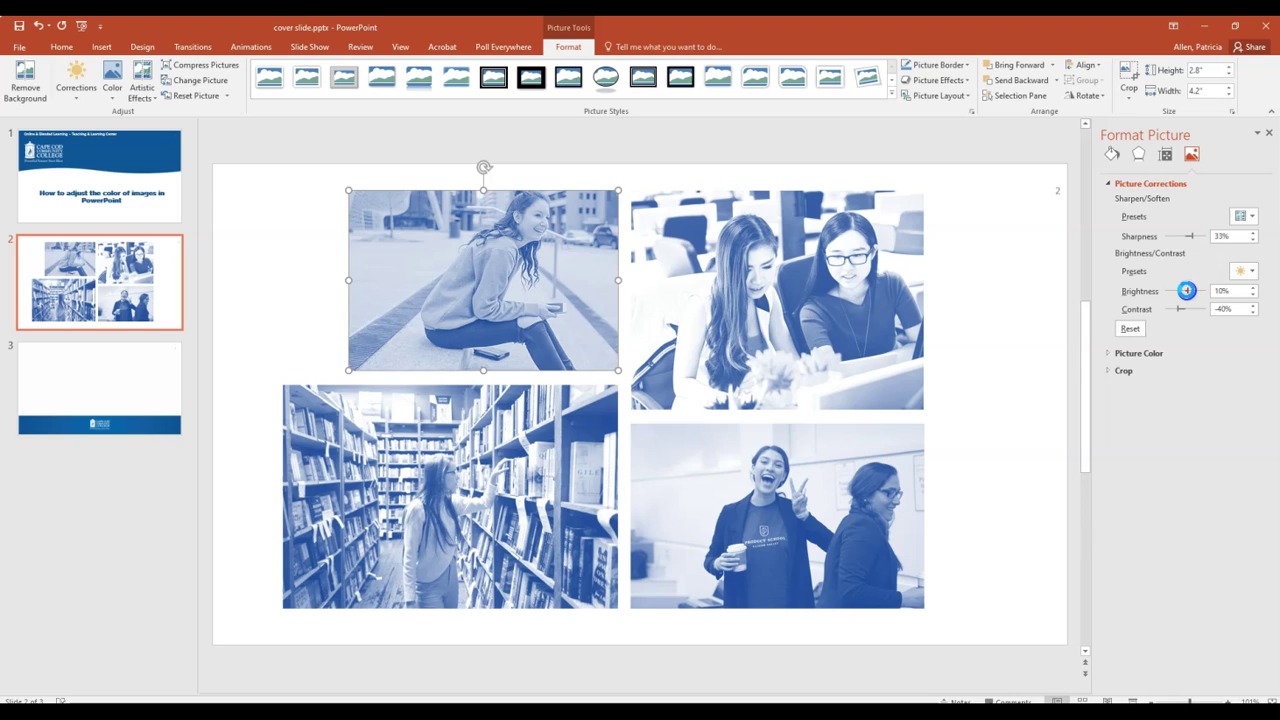